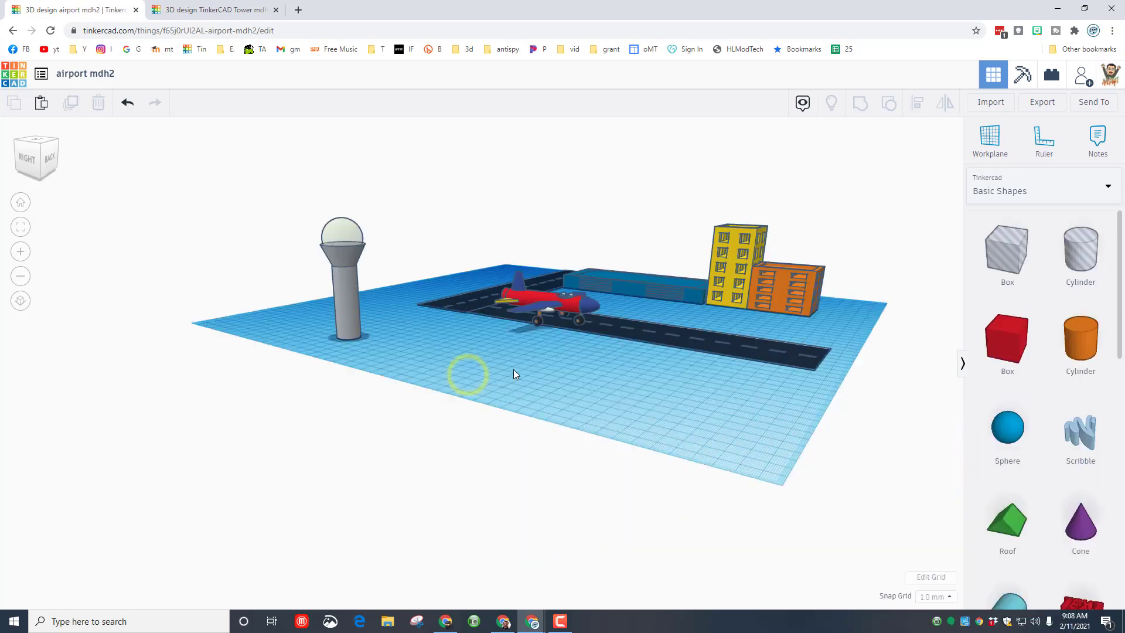
Step: Select both parts of the gray control tower with its domed top and hide them
right_drag(514, 377, 573, 364)
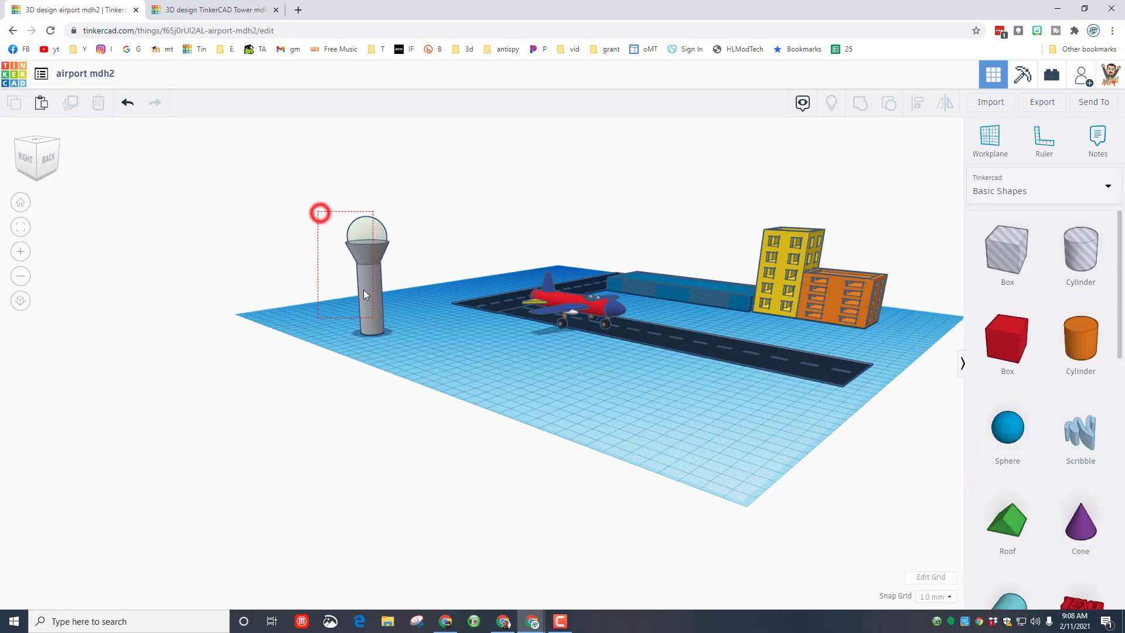
drag(412, 338, 491, 376)
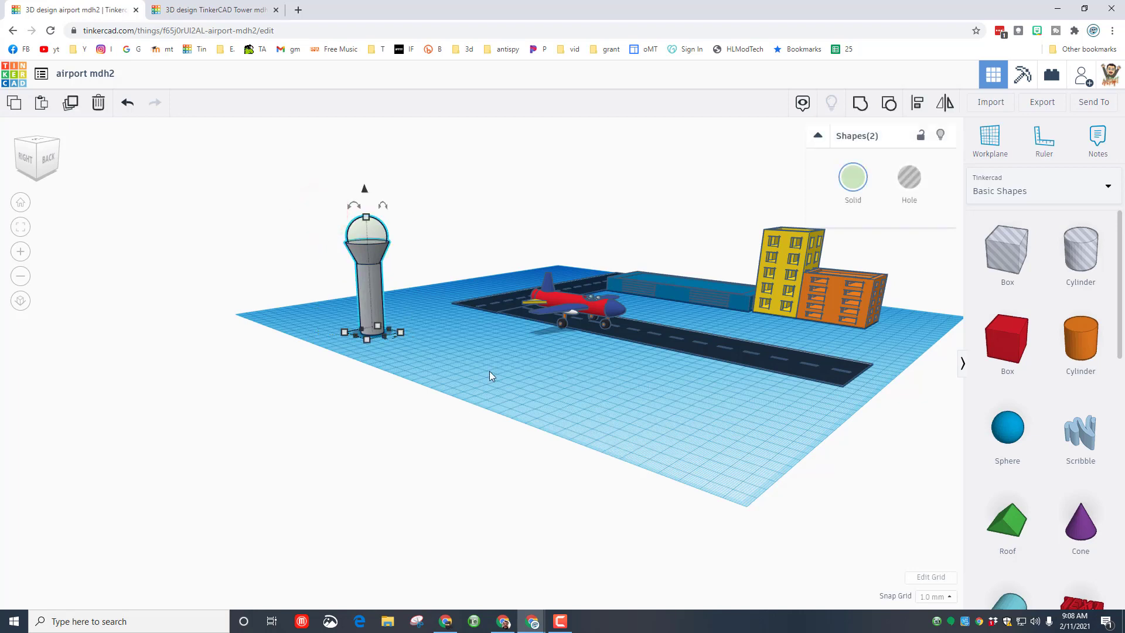
click(939, 135)
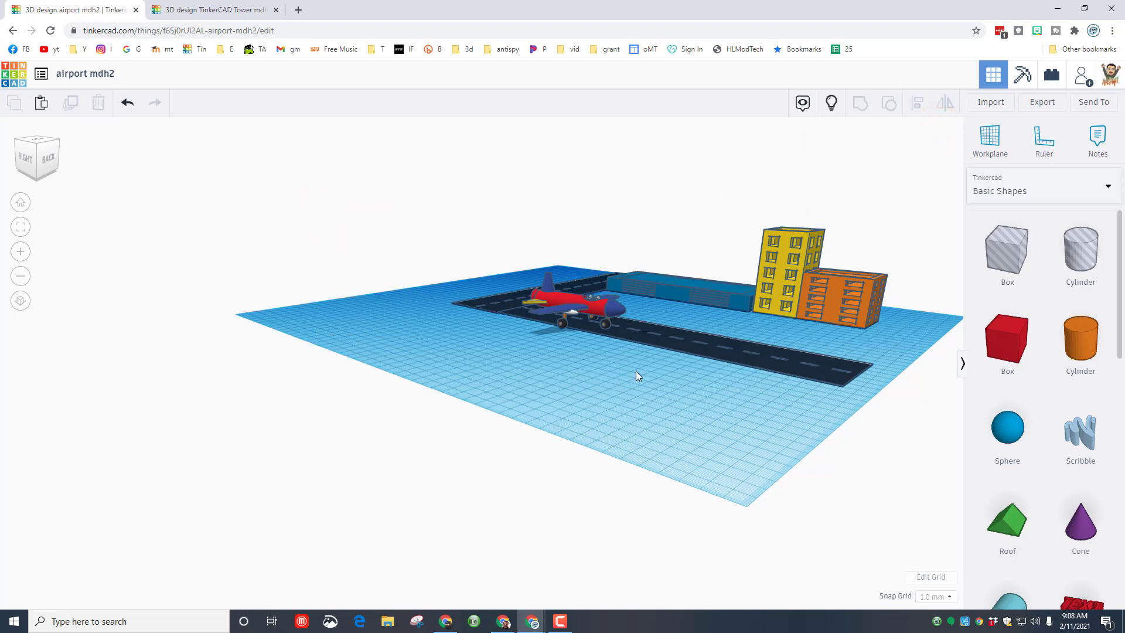
Step: Place the airliner mdh shape from the personal Shapes Collection on the workplane beside the runway and small plane
click(1021, 191)
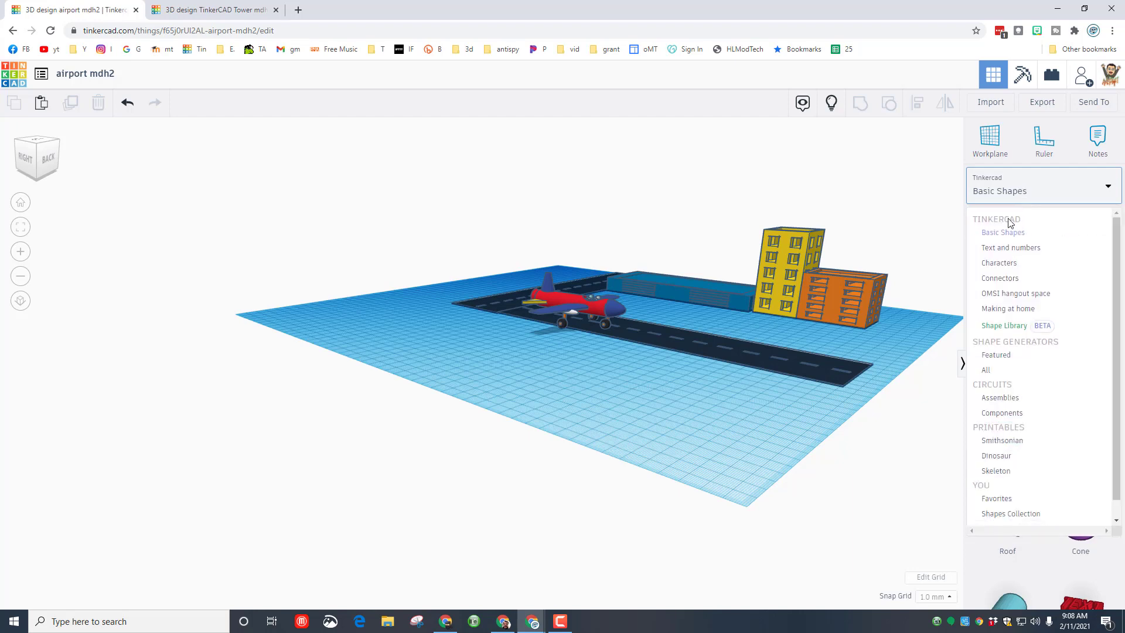
scroll(1015, 501, down, 1)
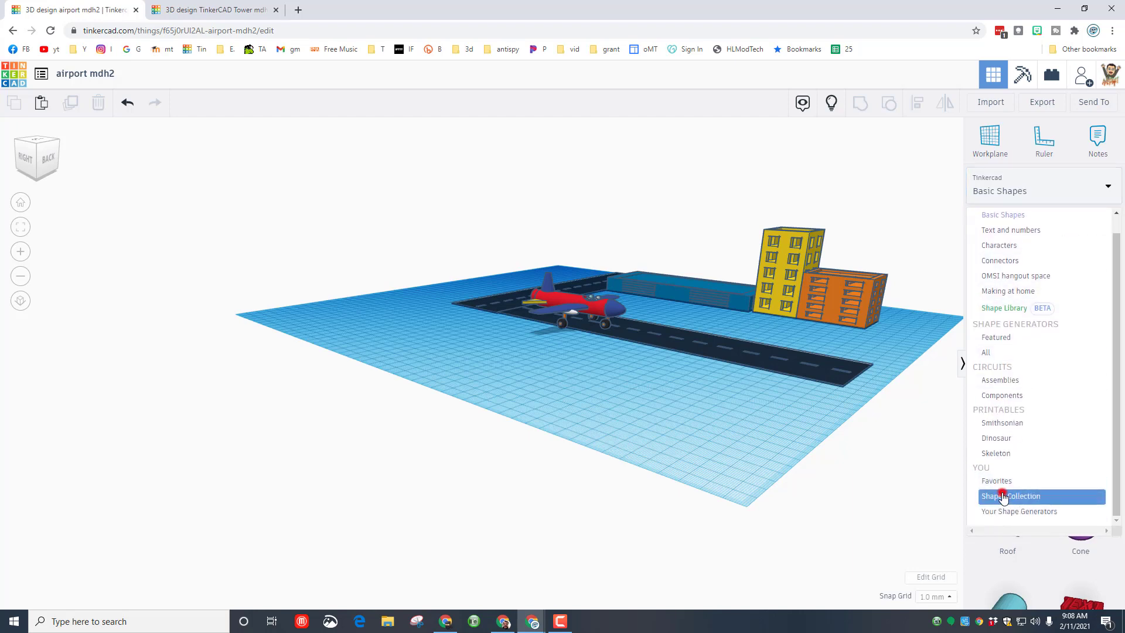
click(1013, 496)
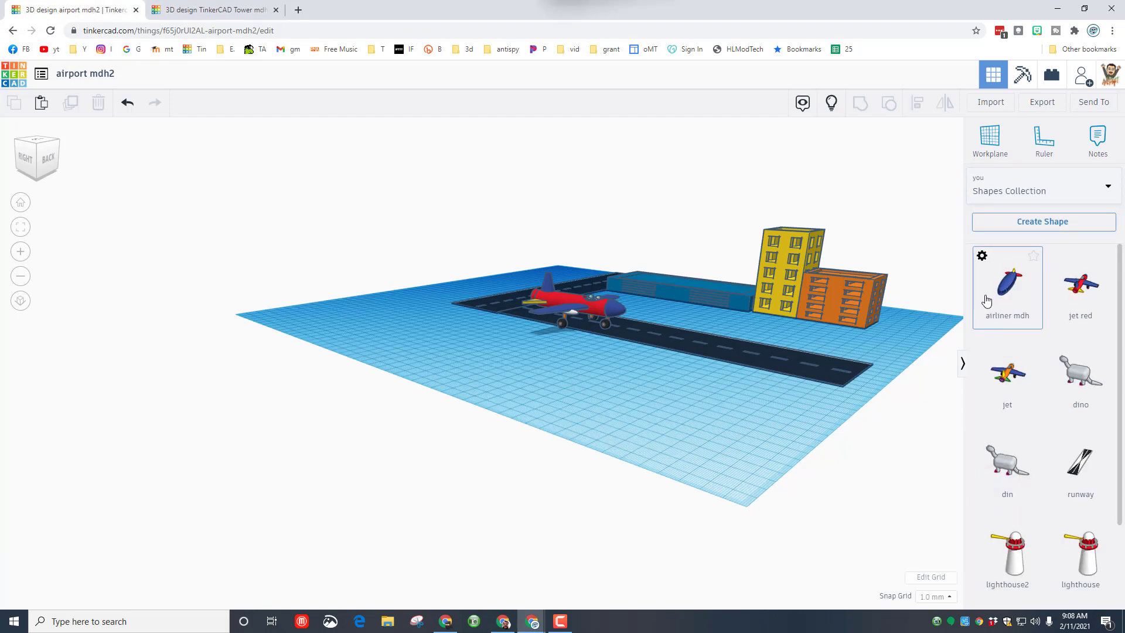
drag(987, 301, 581, 386)
click(582, 386)
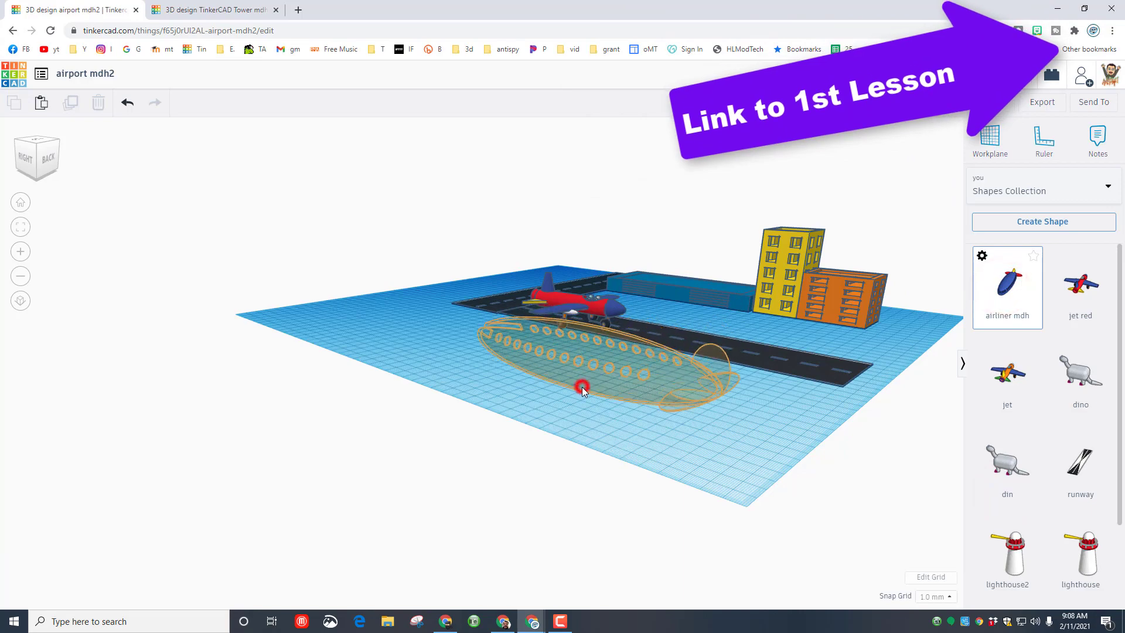
right_drag(780, 419, 659, 434)
click(550, 437)
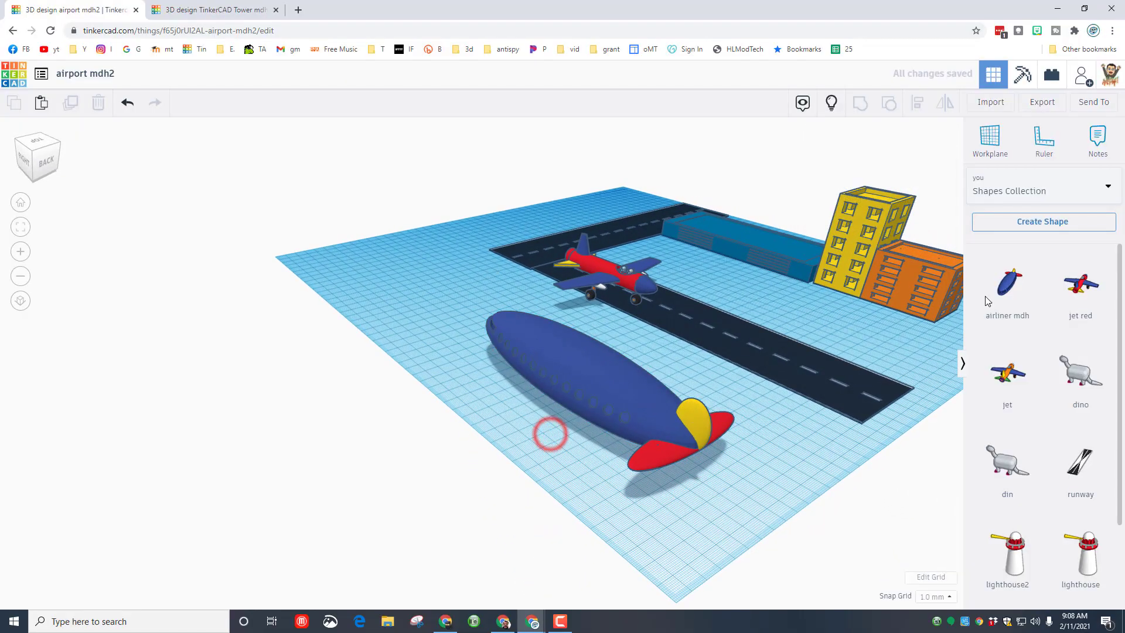
Step: Find the Swept NACA shape among all shape generators and place it beside the airliner's fuselage
click(1032, 196)
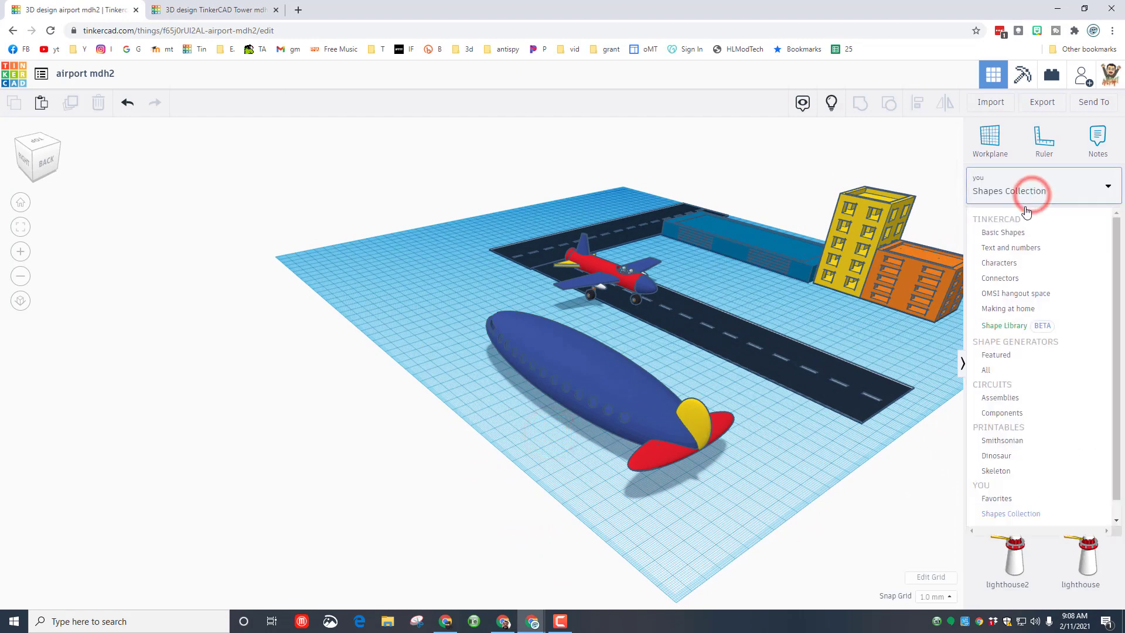
click(999, 372)
scroll(999, 367, down, 3)
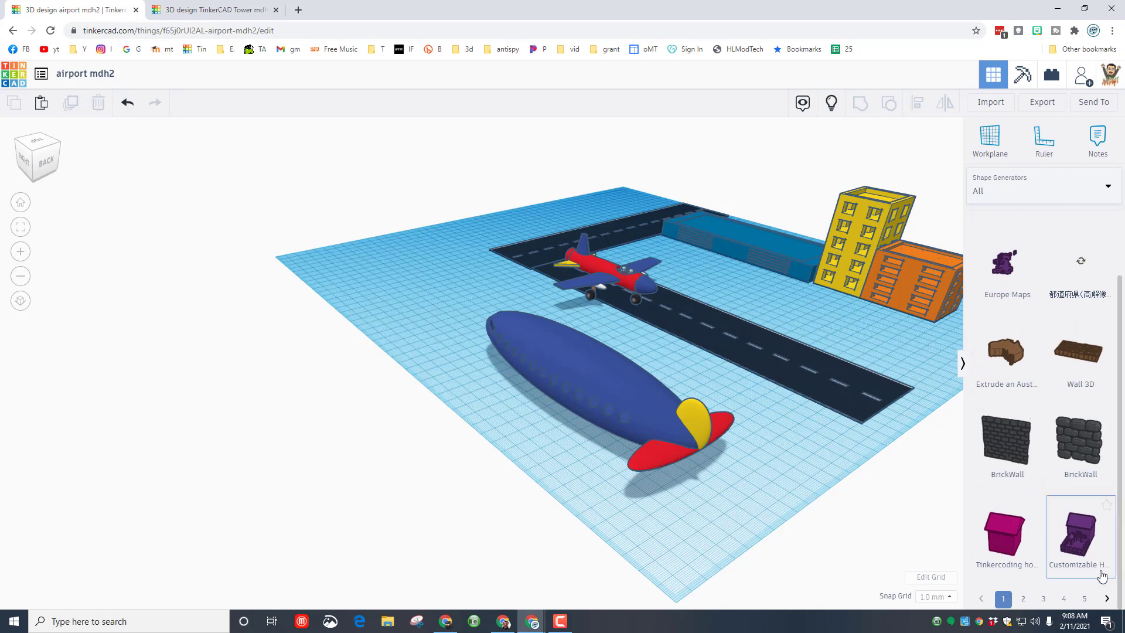
click(1104, 604)
scroll(1101, 602, down, 3)
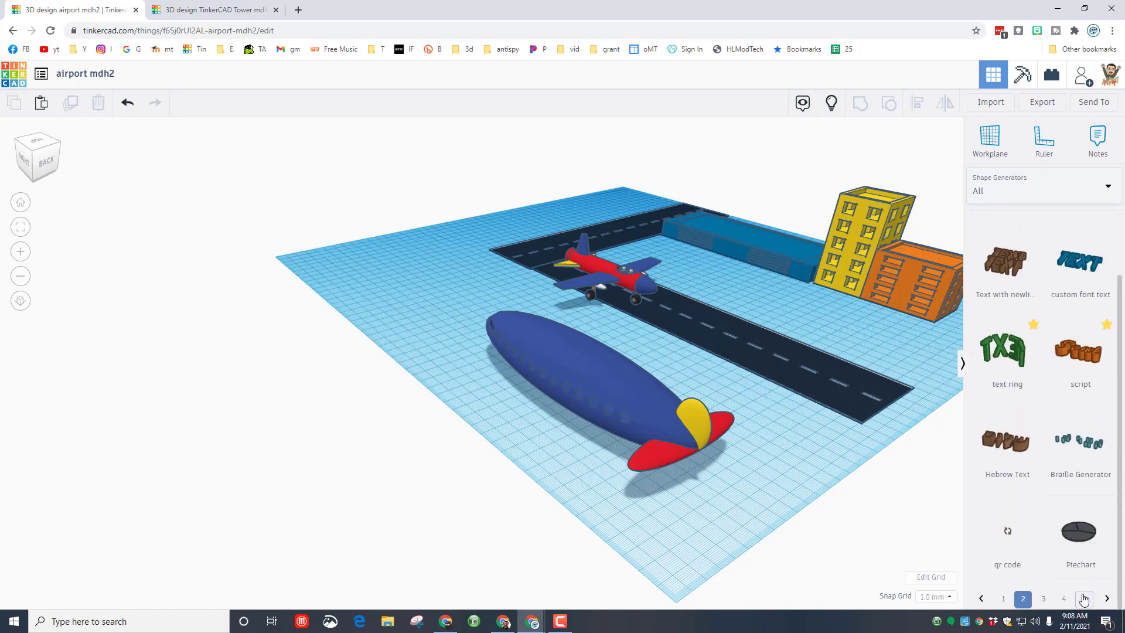
click(1083, 595)
scroll(1082, 595, down, 3)
click(1084, 593)
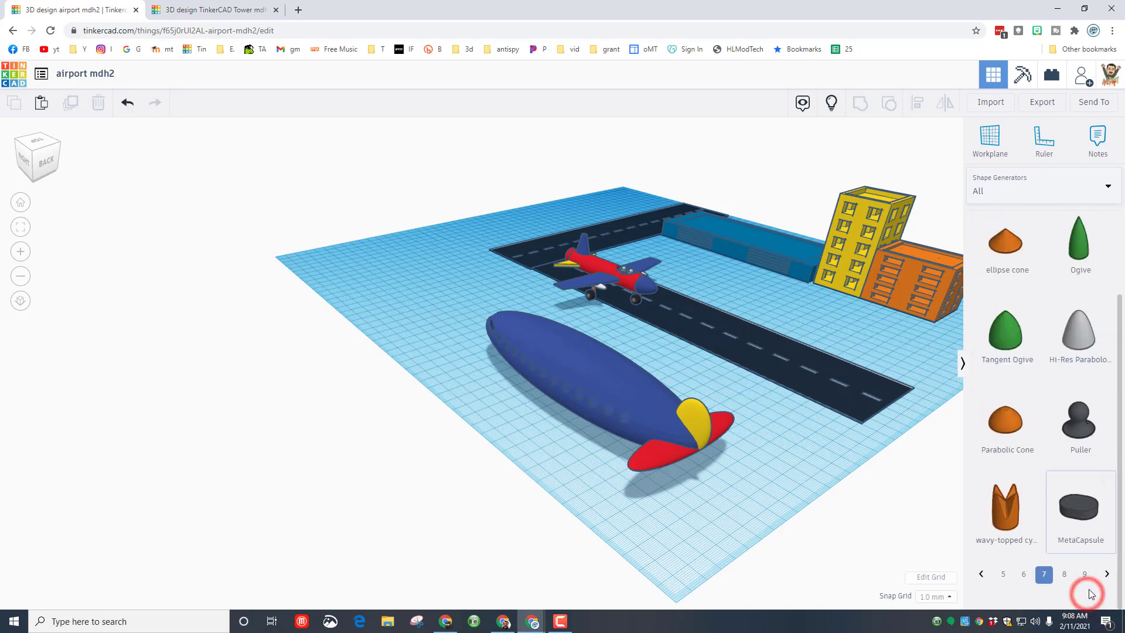
click(1087, 596)
scroll(1088, 596, down, 3)
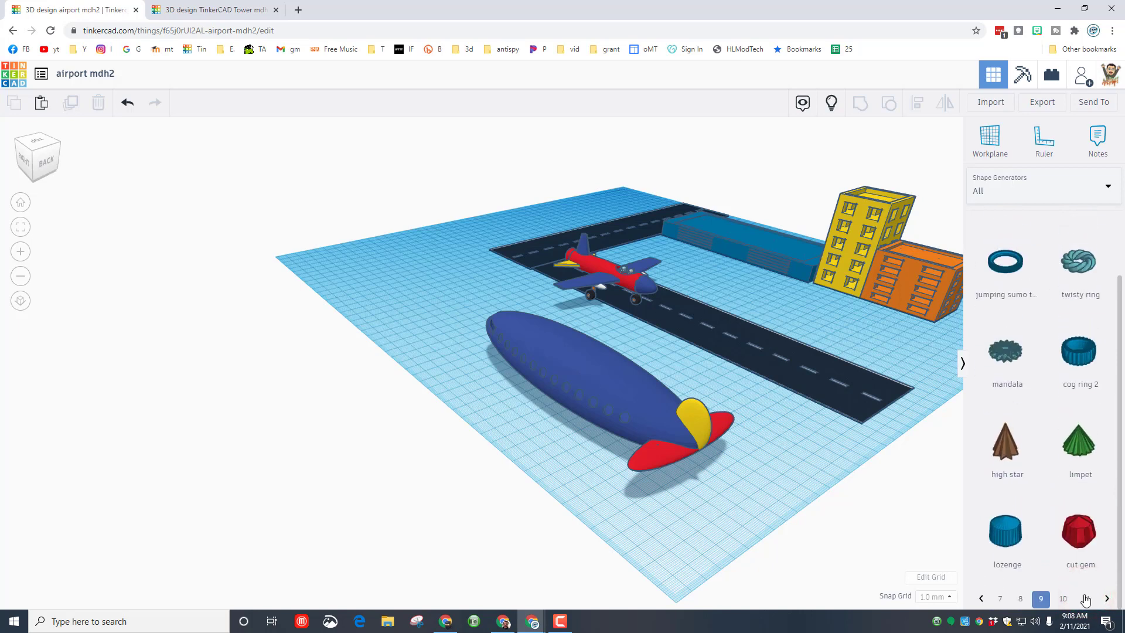
click(1084, 596)
click(1084, 595)
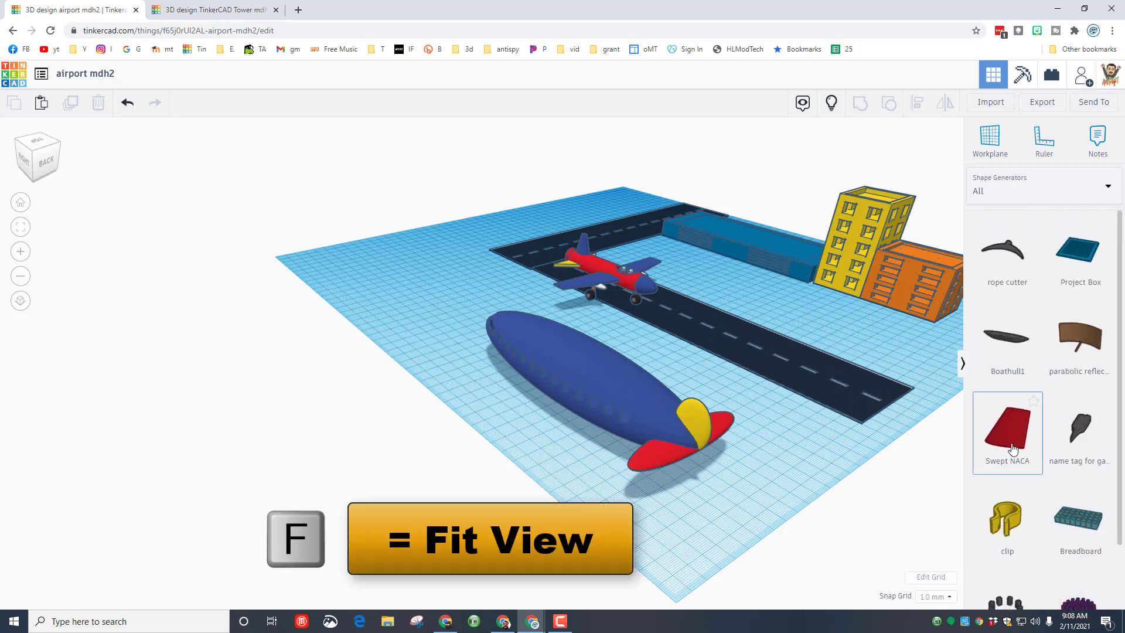
drag(1012, 441, 530, 421)
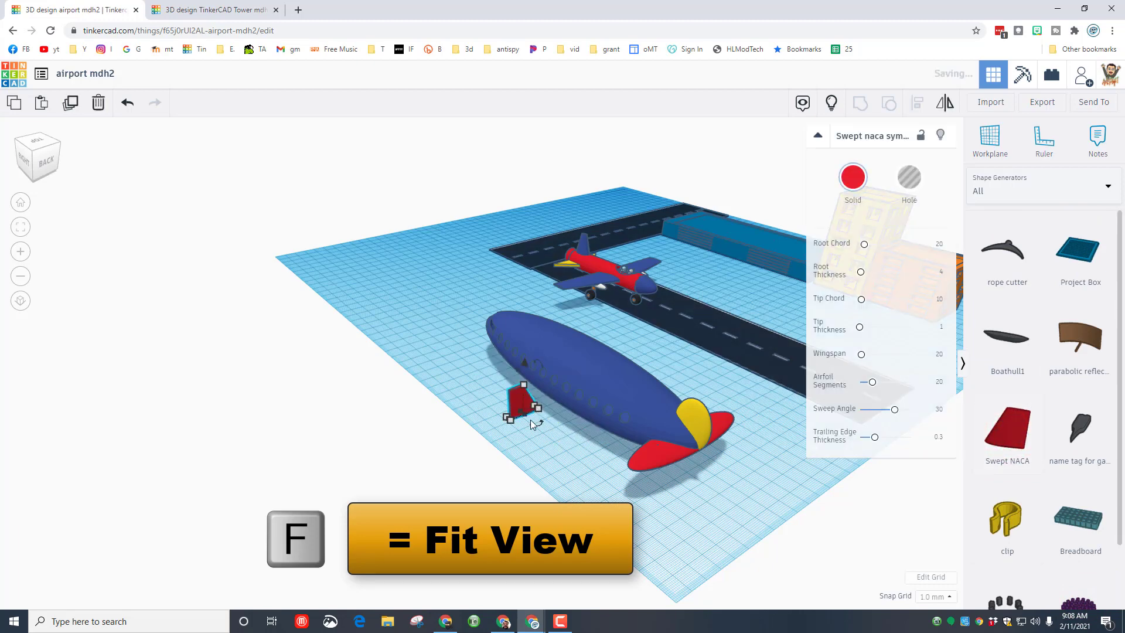
Step: Rotate the Swept NACA wing -90° in the horizontal plane, then tip it 90° so that it lies flat
click(21, 229)
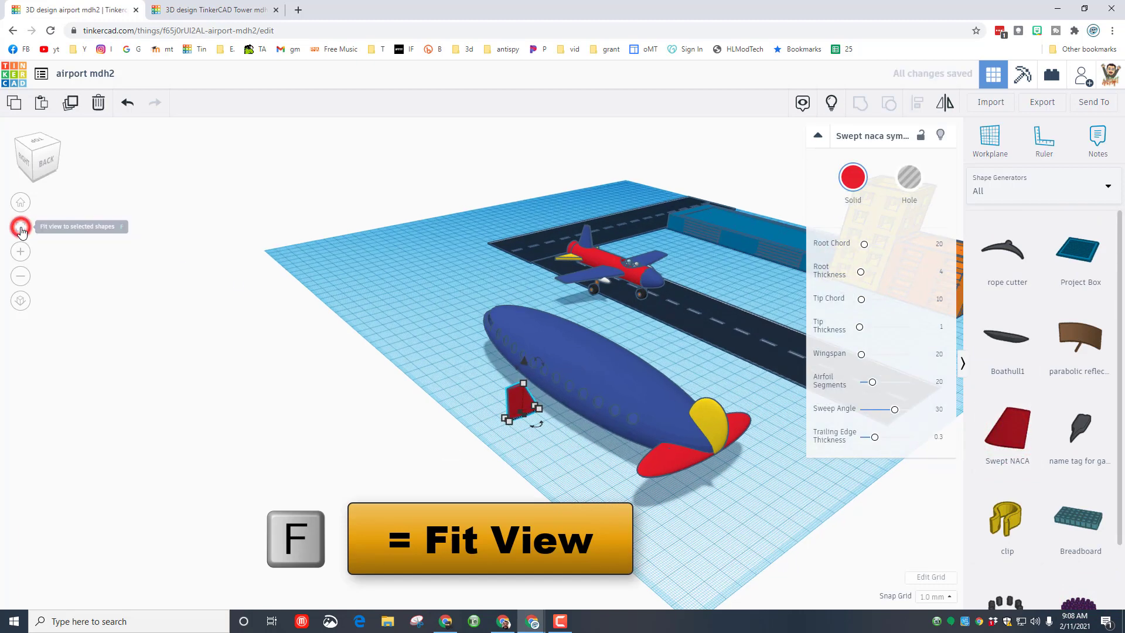
drag(534, 527, 515, 454)
scroll(501, 470, down, 3)
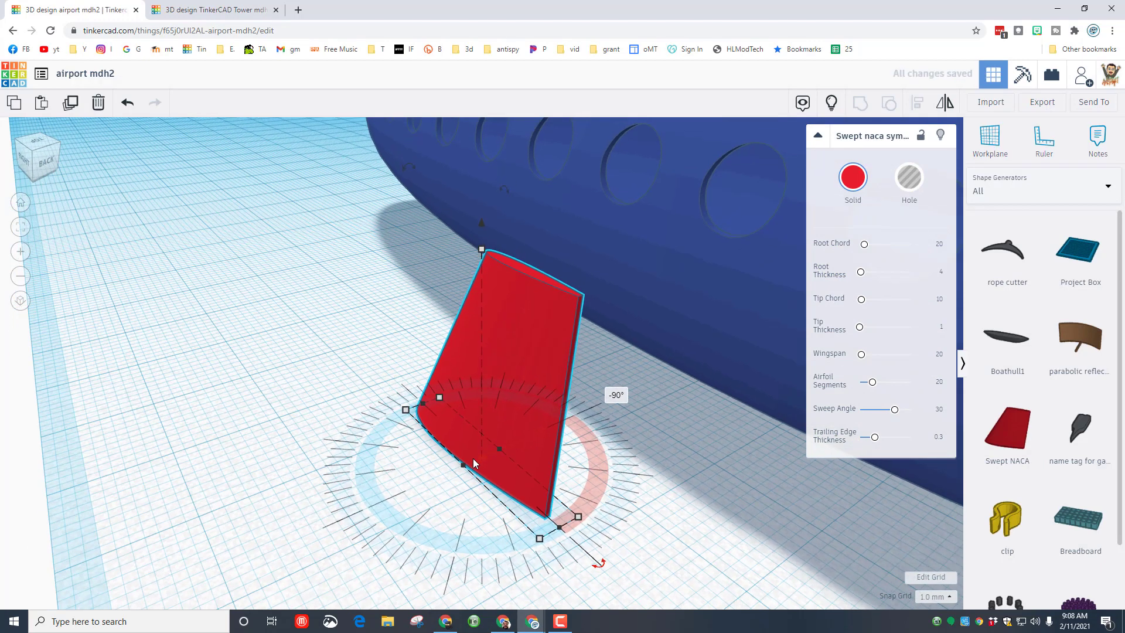
click(37, 159)
drag(386, 188, 344, 282)
drag(373, 321, 370, 345)
scroll(375, 340, down, 10)
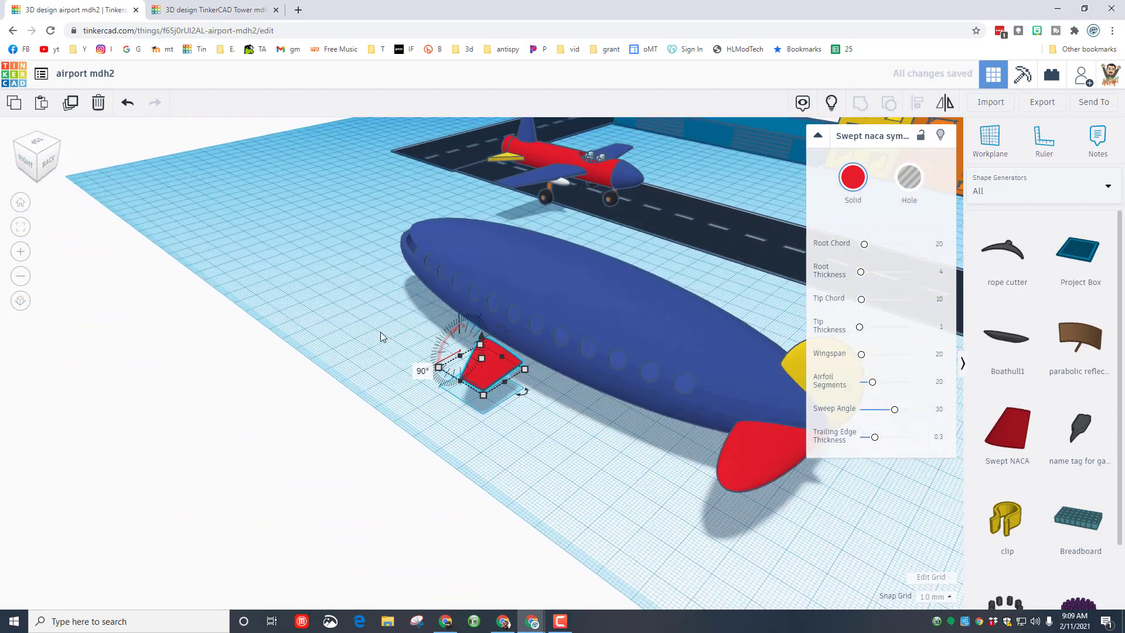
click(344, 306)
Step: Stretch the wing to about 82 mm long, widen it slightly, and move its root into the fuselage's side
right_drag(382, 325, 277, 384)
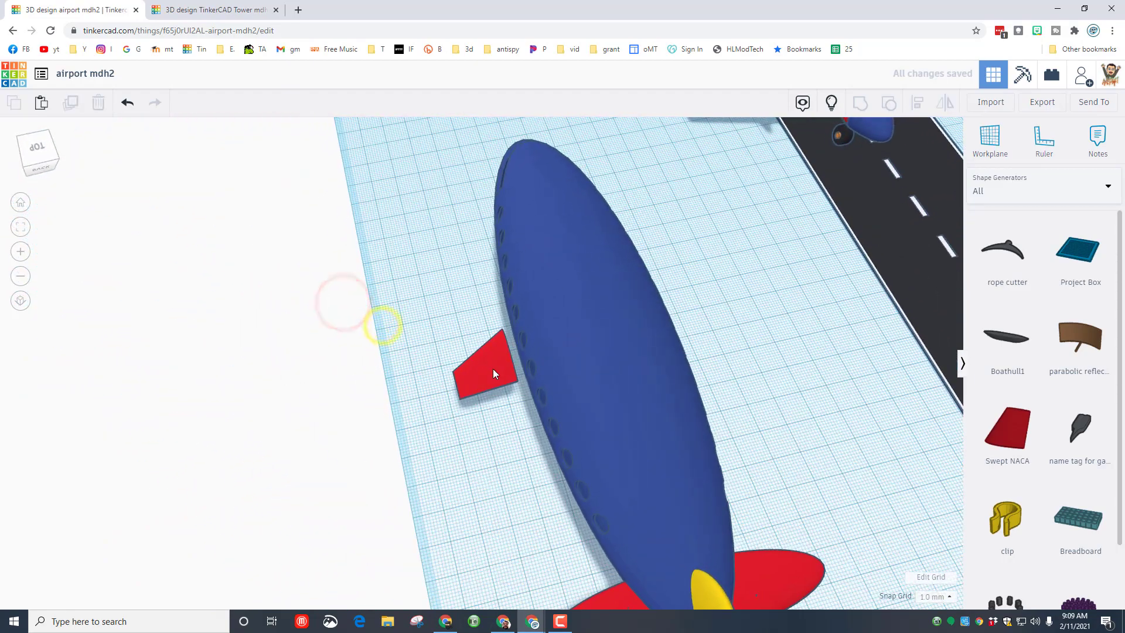
click(493, 369)
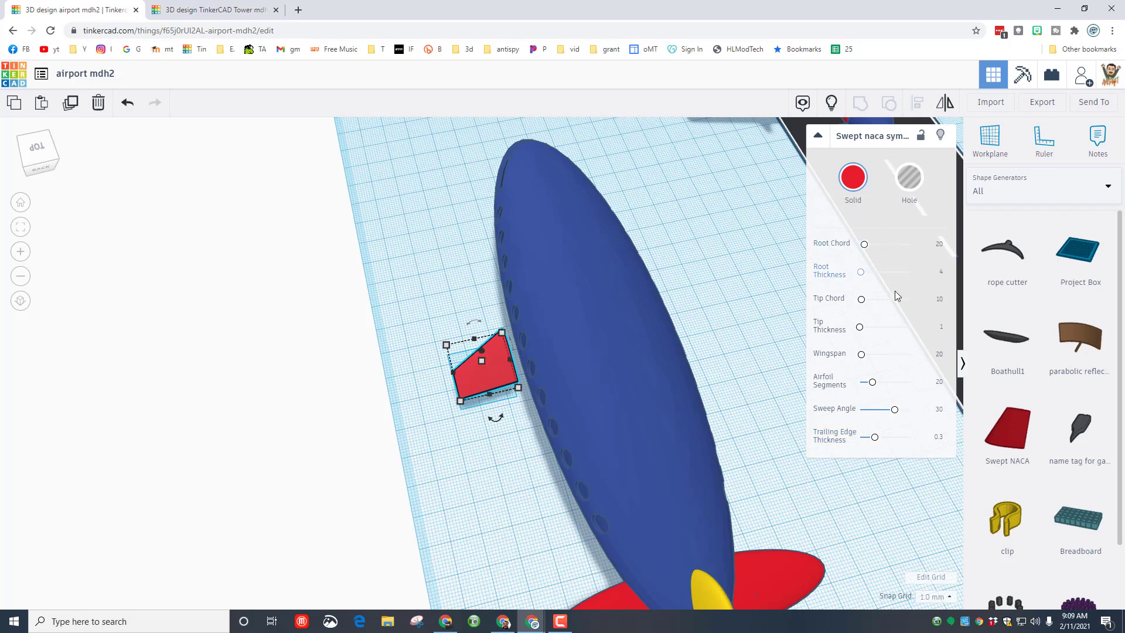
drag(452, 378, 321, 405)
drag(410, 353, 408, 338)
drag(319, 397, 263, 409)
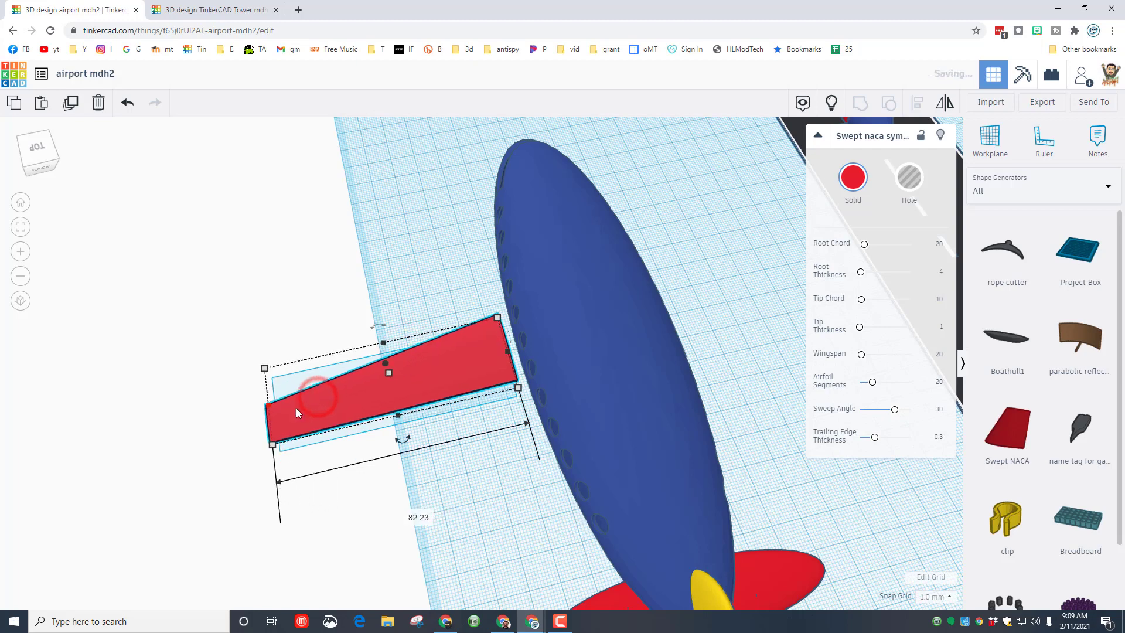
mouse_move(444, 388)
mouse_down()
mouse_move(460, 361)
mouse_move(461, 376)
mouse_up()
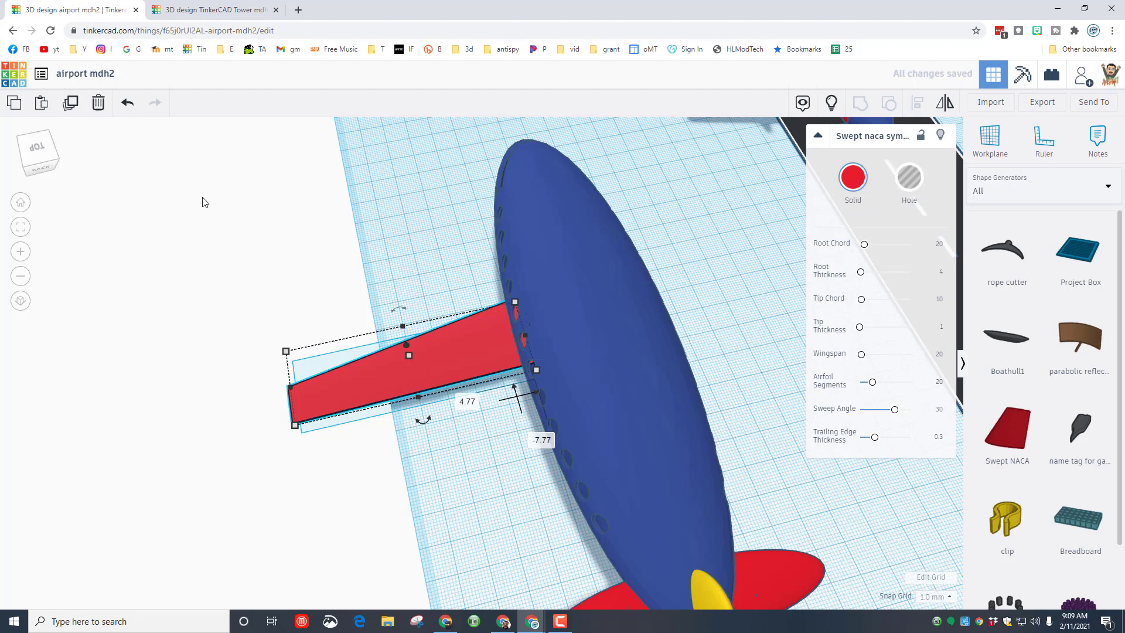
Step: Duplicate the wing and move the copy through the fuselage toward the opposite side
right_drag(550, 467, 504, 393)
key(ctrl+d)
click(504, 414)
click(497, 356)
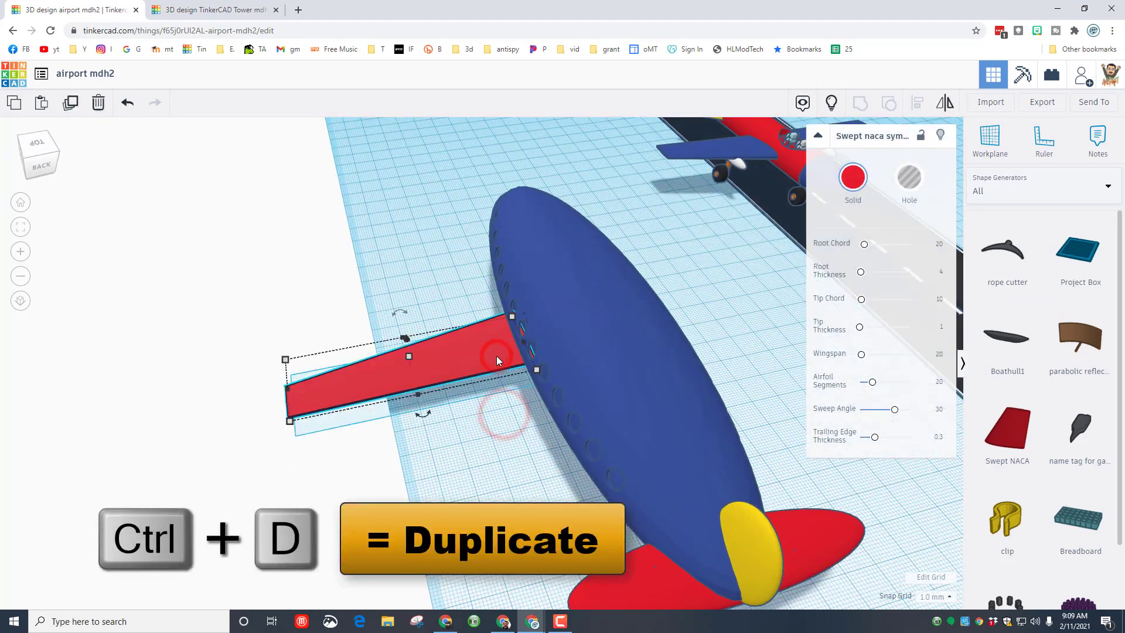
key(ctrl+d)
scroll(510, 384, down, 4)
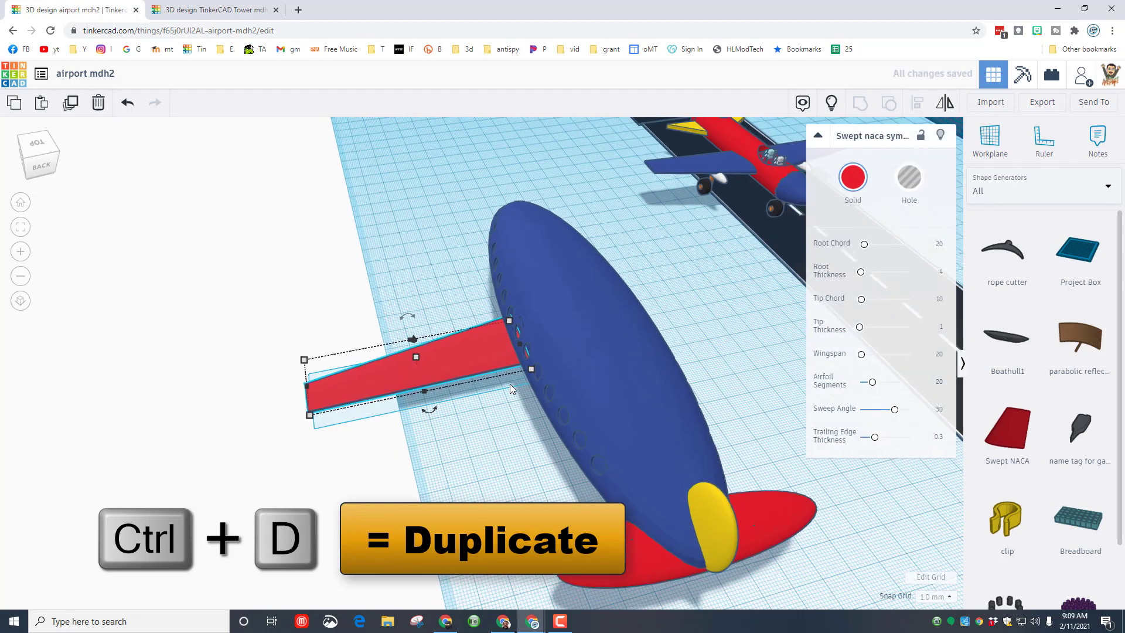
right_drag(512, 377, 427, 390)
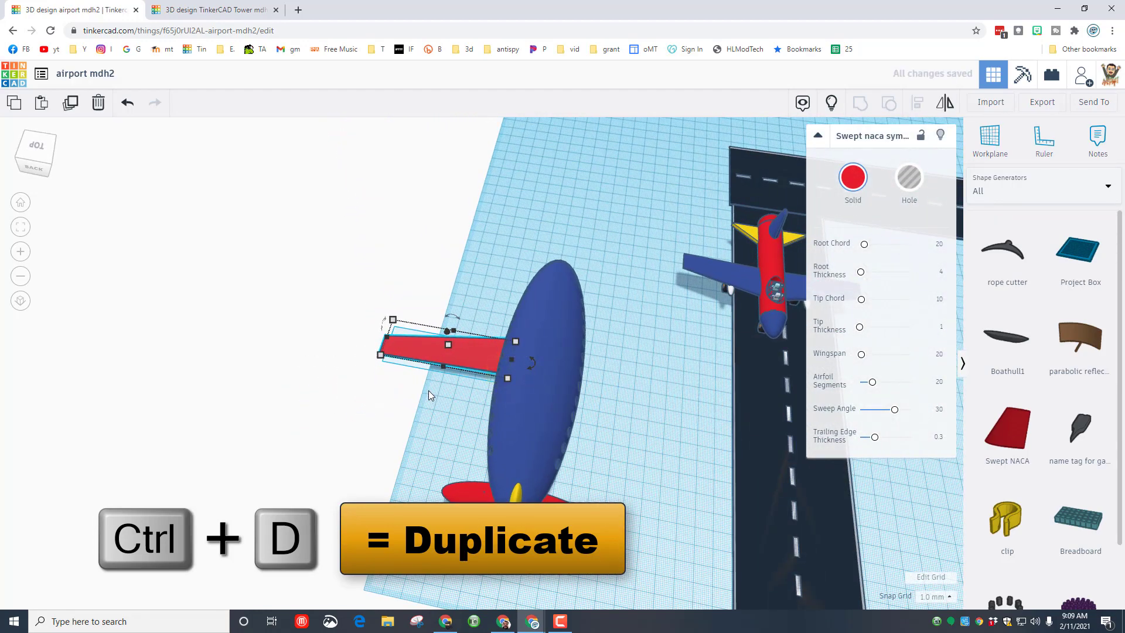
key(Right)
key(Right)
key(Right)
key(Right)
key(Right)
key(Right)
key(Right)
key(Right)
key(Right)
key(Right)
key(Right)
key(Right)
key(Right)
key(Right)
key(Right)
key(Right)
key(Right)
key(Right)
key(Right)
key(Right)
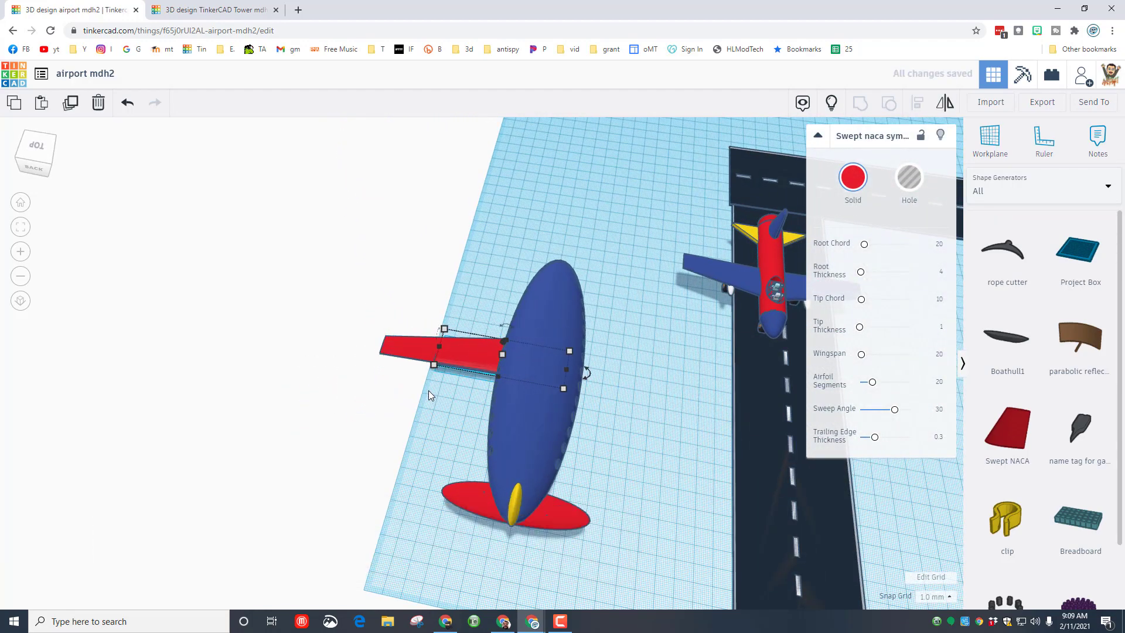
key(Right)
key(Right)
key(Right)
key(Right)
key(Right)
key(Right)
key(Right)
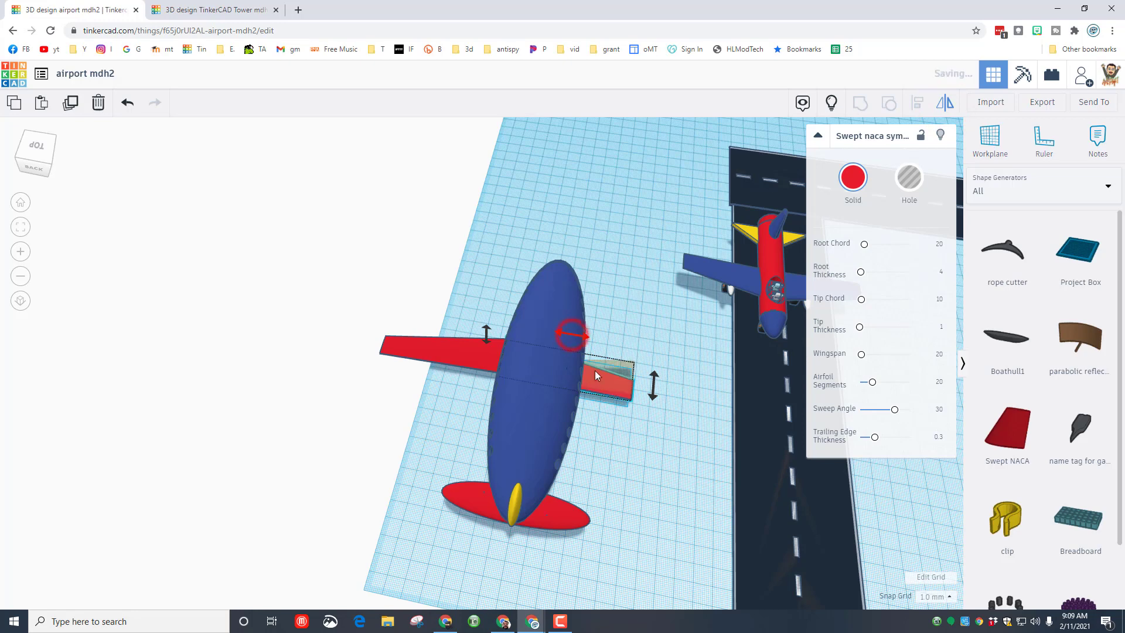
Step: Mirror the copied wing lengthwise and move it outward until only its root remains inside the fuselage
click(651, 316)
click(613, 381)
key(Right)
key(Right)
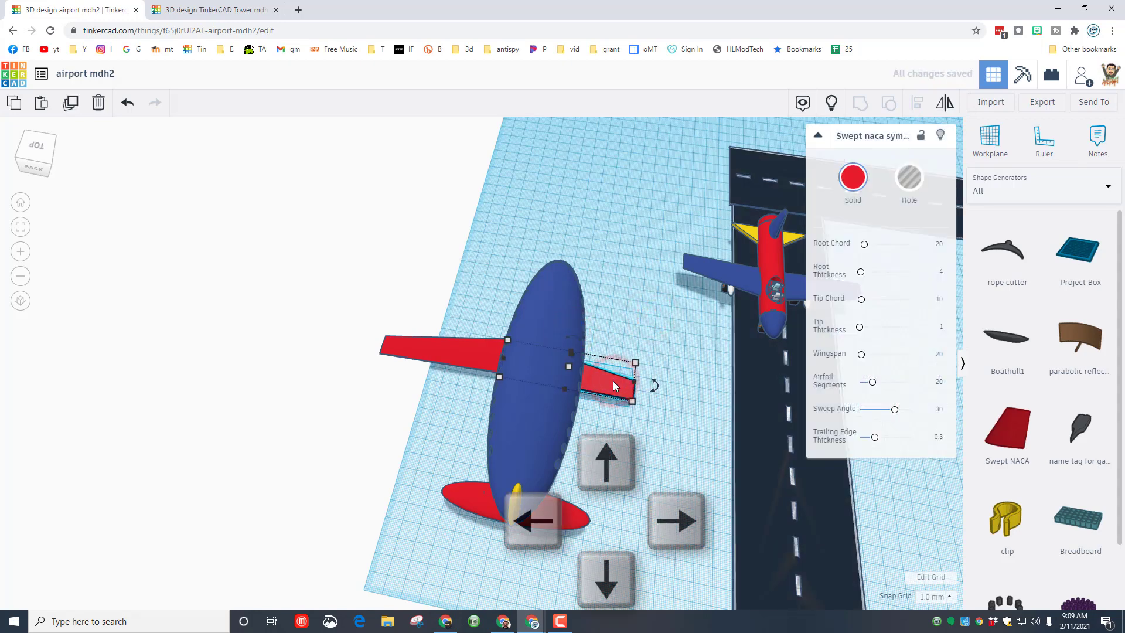
key(Right)
key(Right)
key(Right)
key(Right)
key(Right)
key(Right)
key(Right)
key(Right)
key(Right)
key(Right)
key(Right)
key(Right)
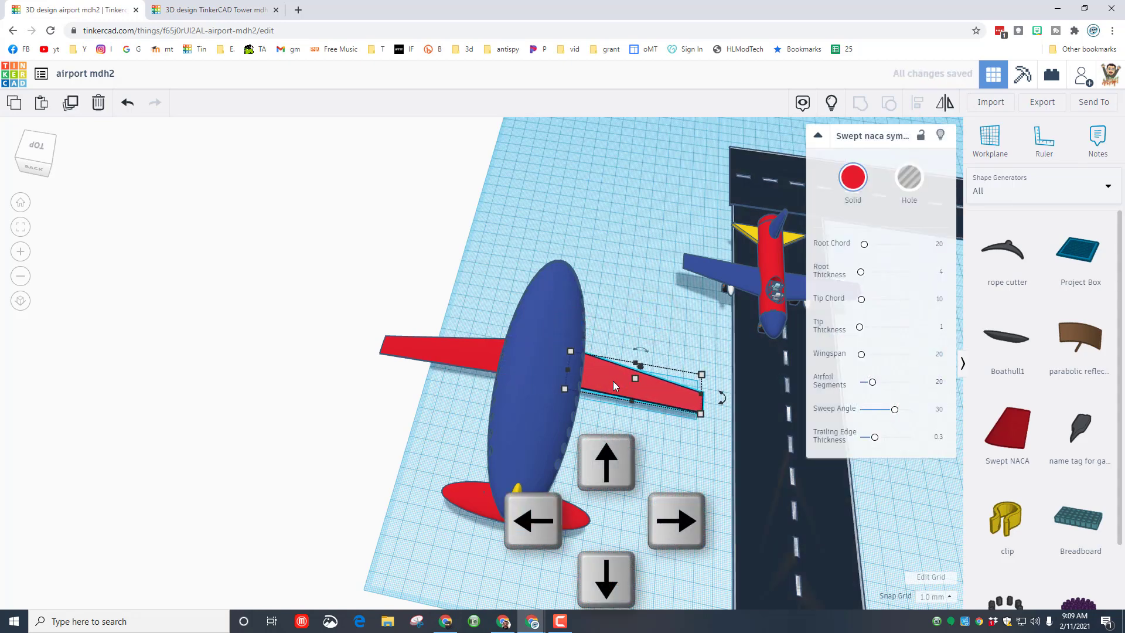
Step: Group the two wings into a single shape
scroll(666, 480, up, 3)
right_drag(678, 484, 671, 441)
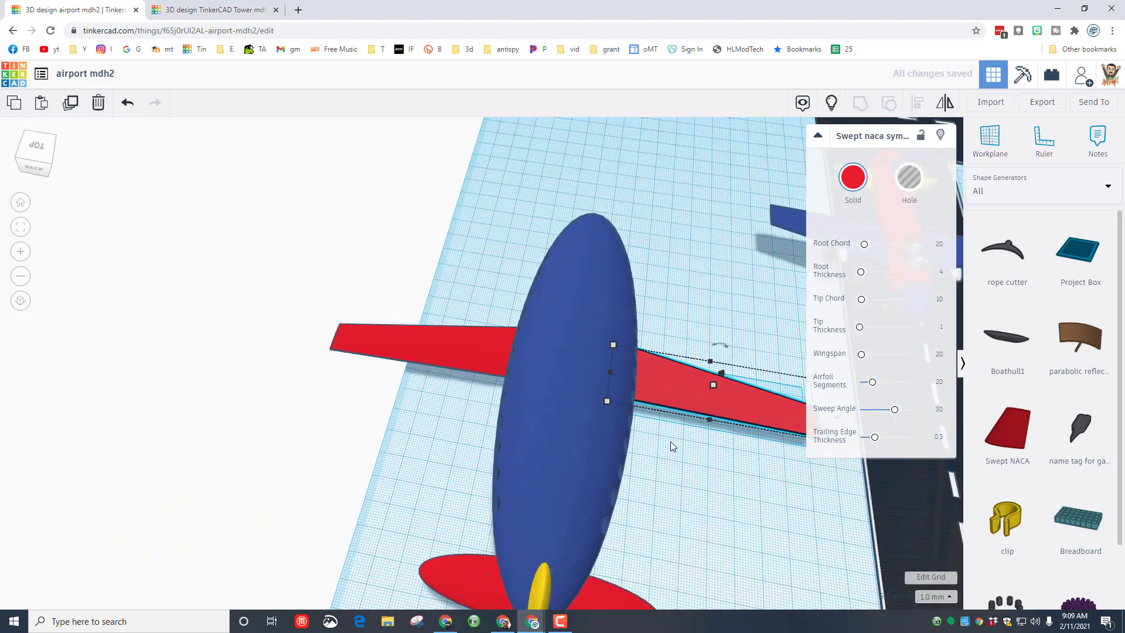
shift+click(423, 357)
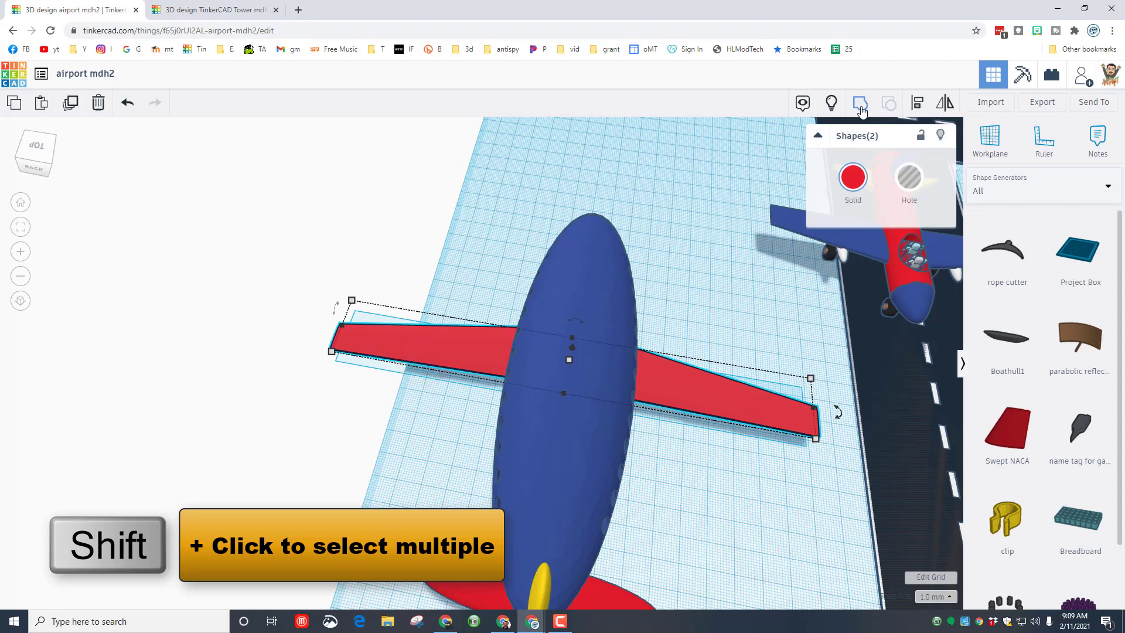
click(860, 105)
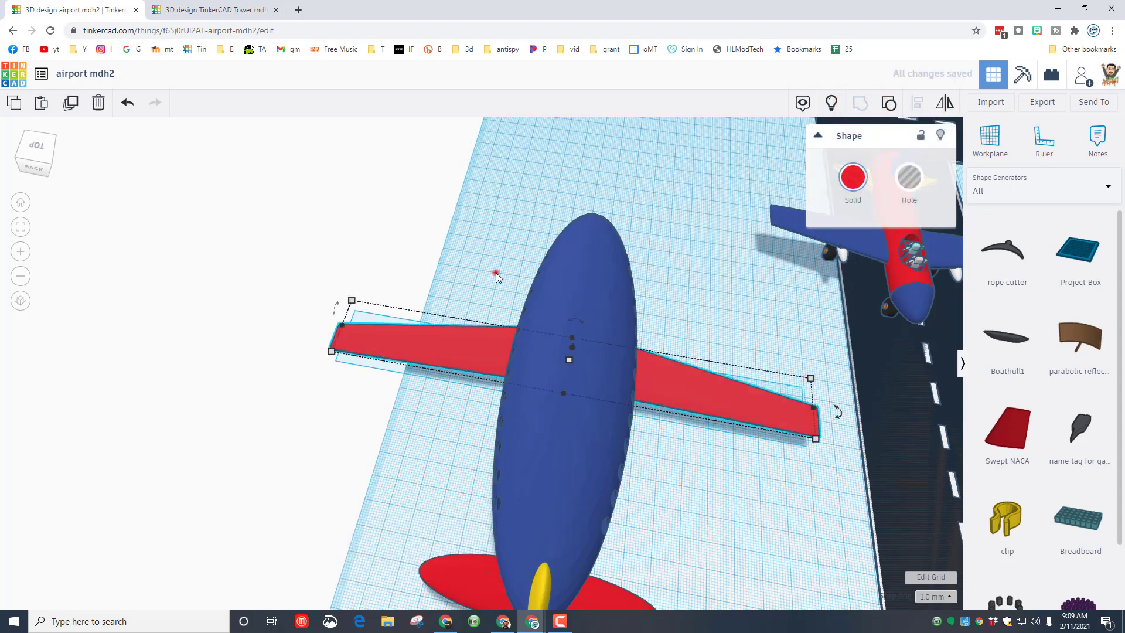
click(496, 272)
Step: Align the grouped wings with the airliner's fuselage, centering them across its width
click(574, 387)
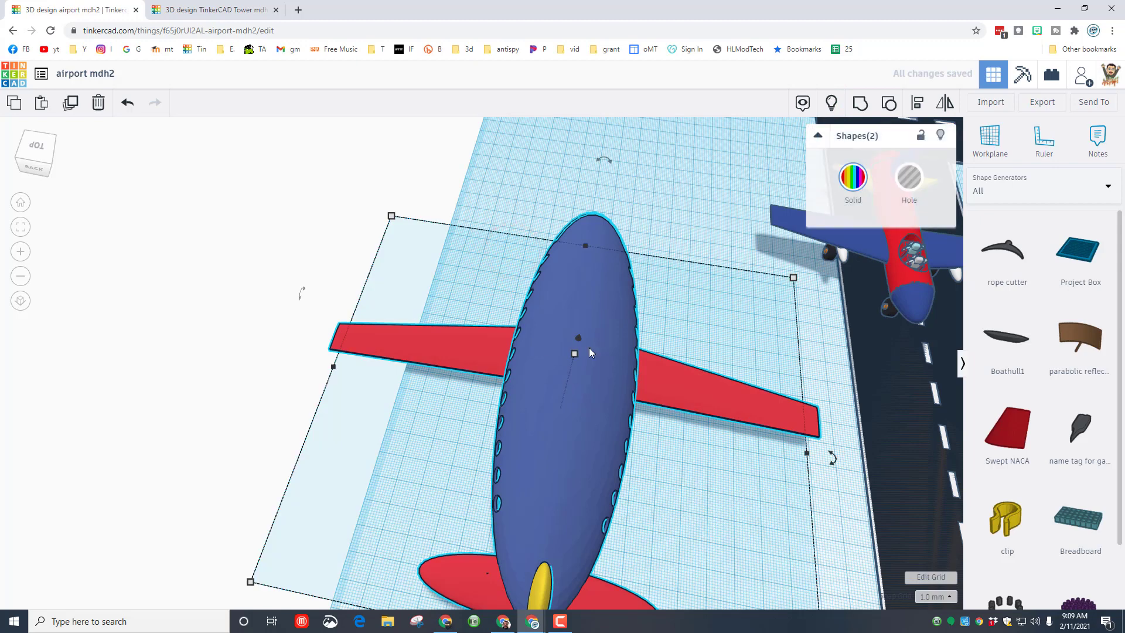
click(919, 104)
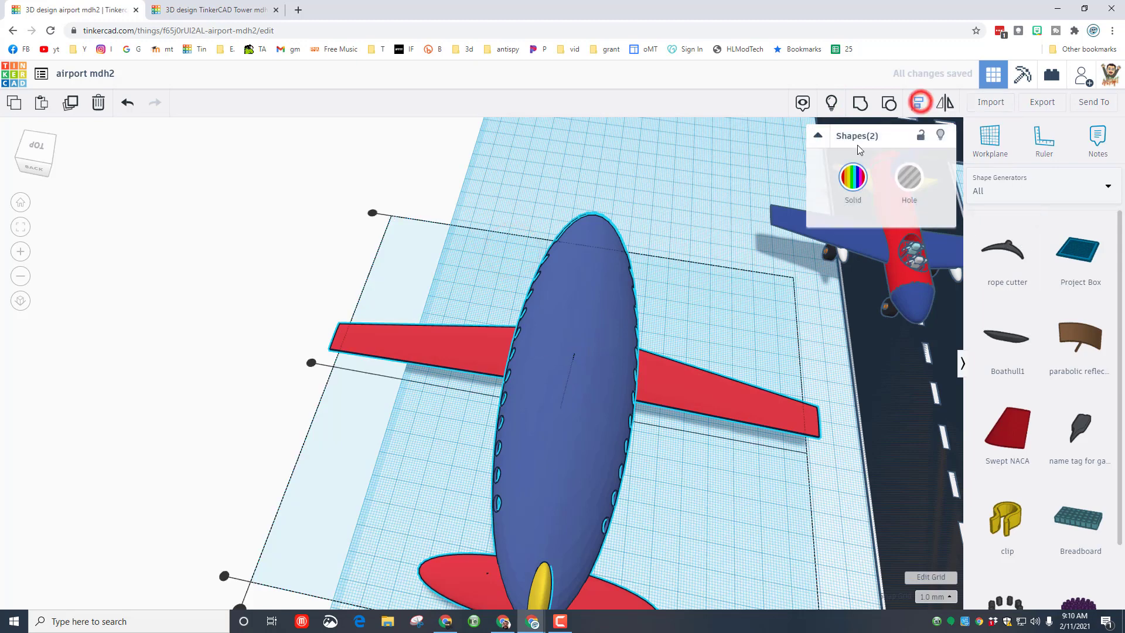
click(580, 293)
click(507, 566)
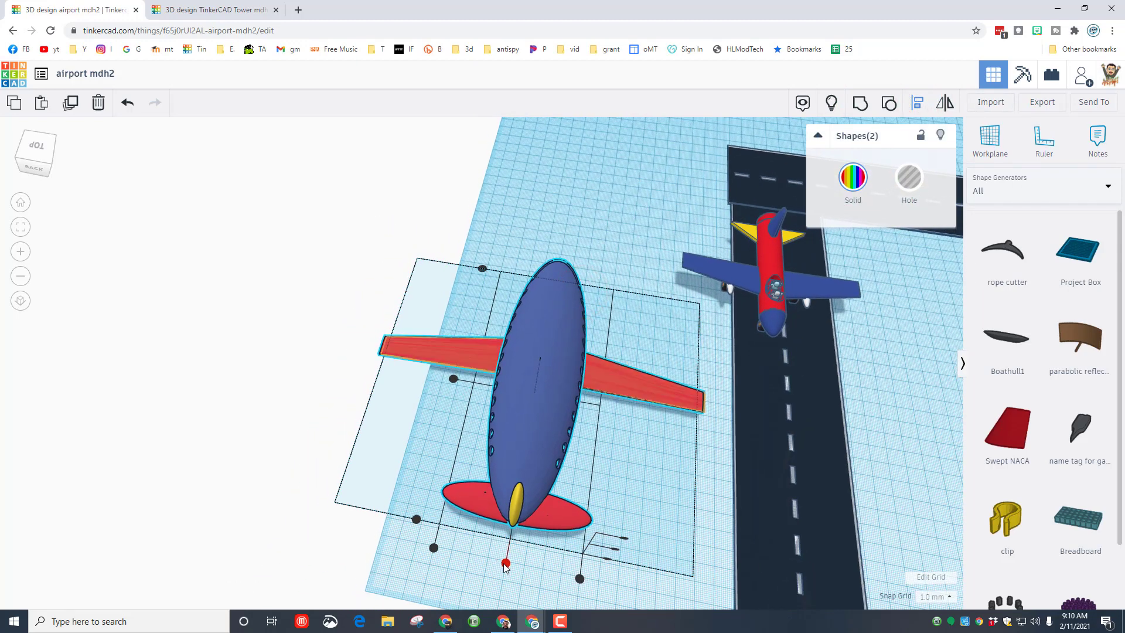
Step: Add a sphere from the Basic Shapes library to the workplane beside the airliner's fuselage
click(444, 451)
right_drag(438, 434, 508, 386)
scroll(617, 422, up, 2)
right_drag(856, 426, 714, 431)
right_drag(748, 397, 497, 371)
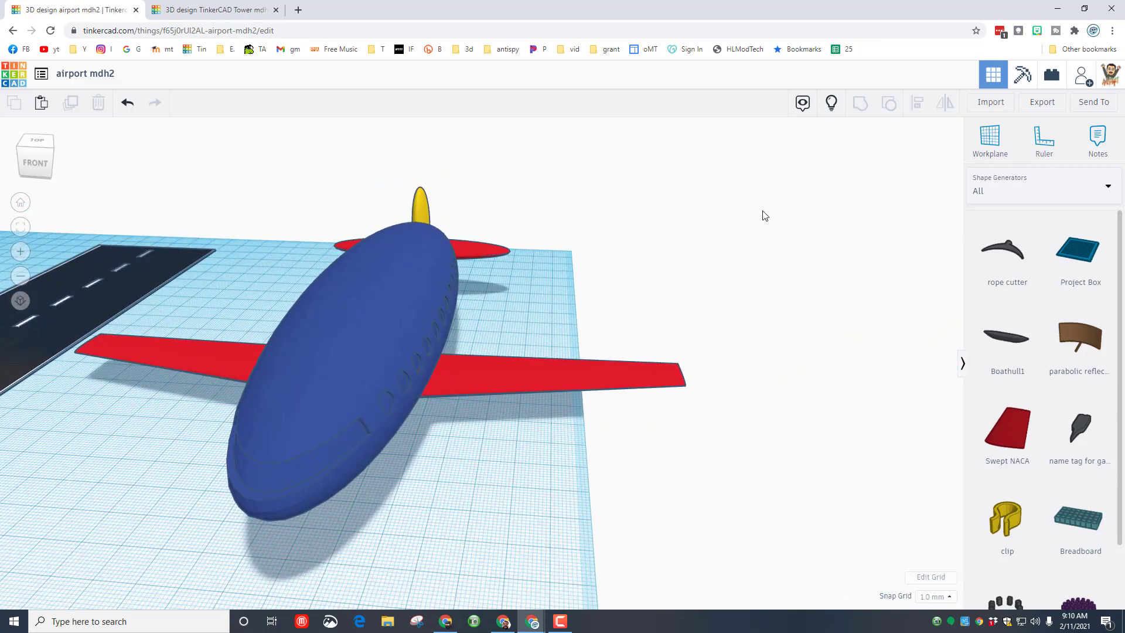
click(996, 191)
click(999, 231)
scroll(998, 229, down, 3)
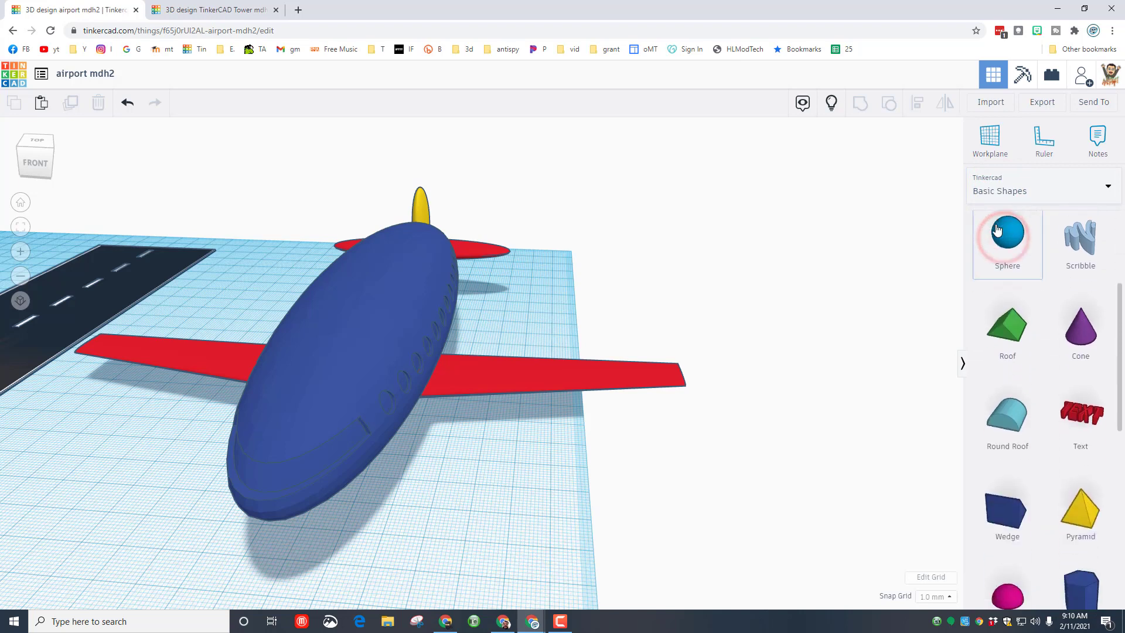
drag(998, 229, 481, 472)
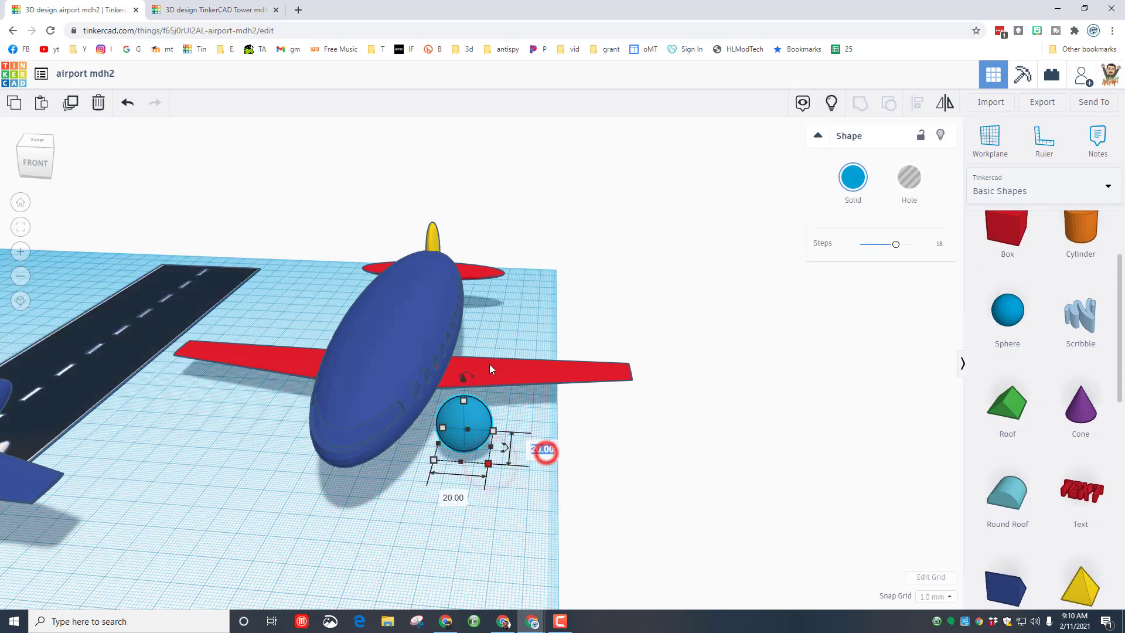
Step: Resize the sphere to 175 mm long, 48 mm wide and 40 mm high to match the fuselage's inside
text(175)
key(Return)
drag(416, 525, 480, 311)
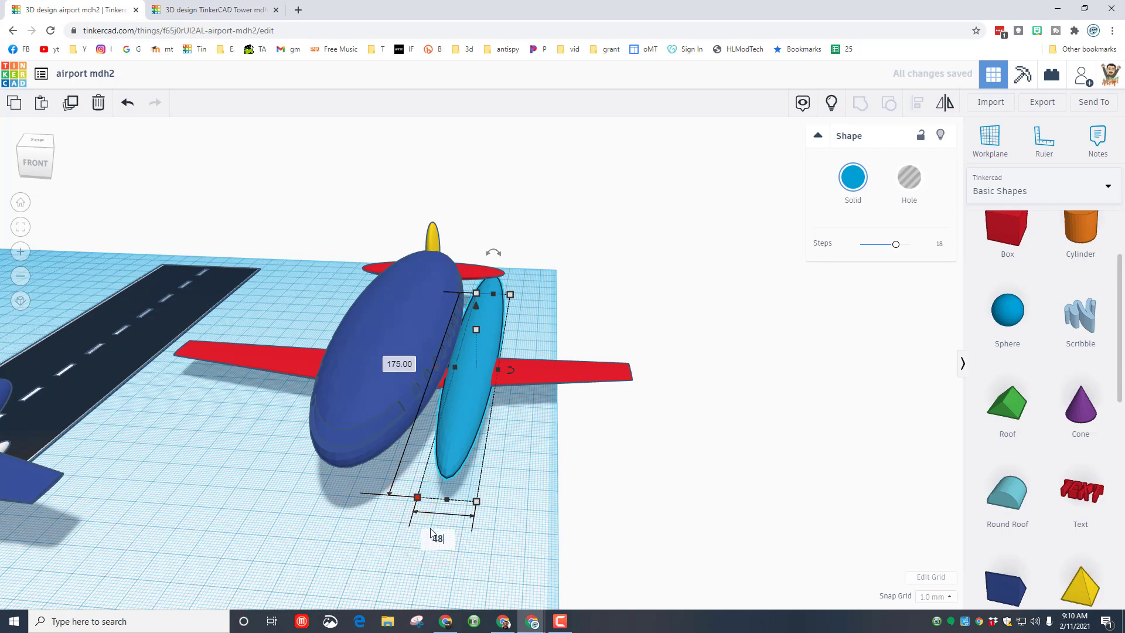
key(Return)
click(445, 329)
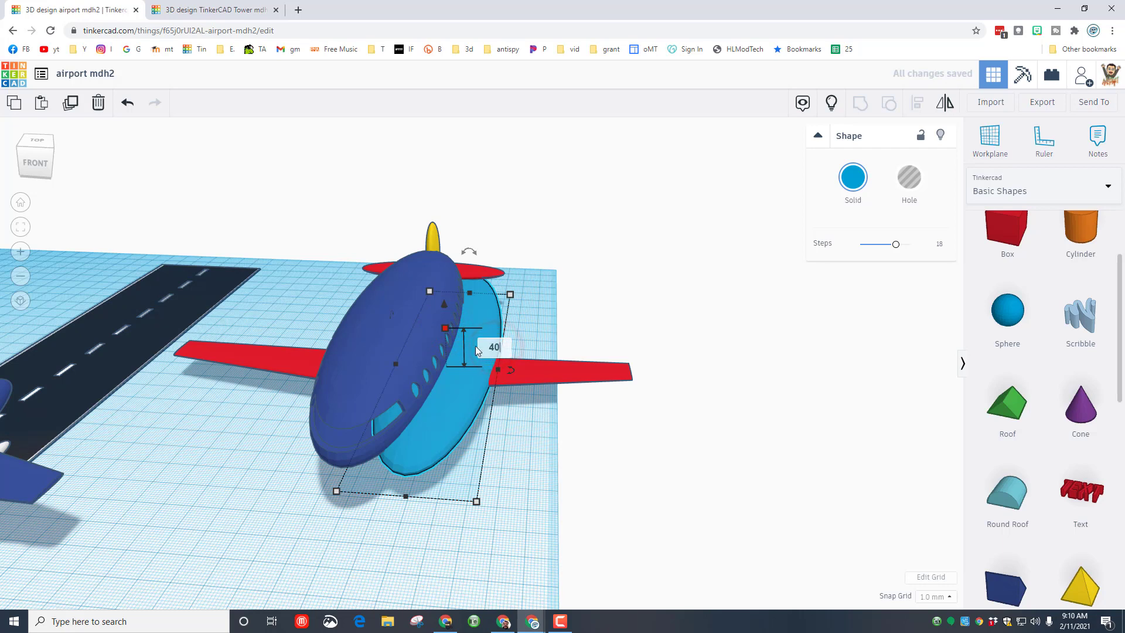
text(40)
key(Return)
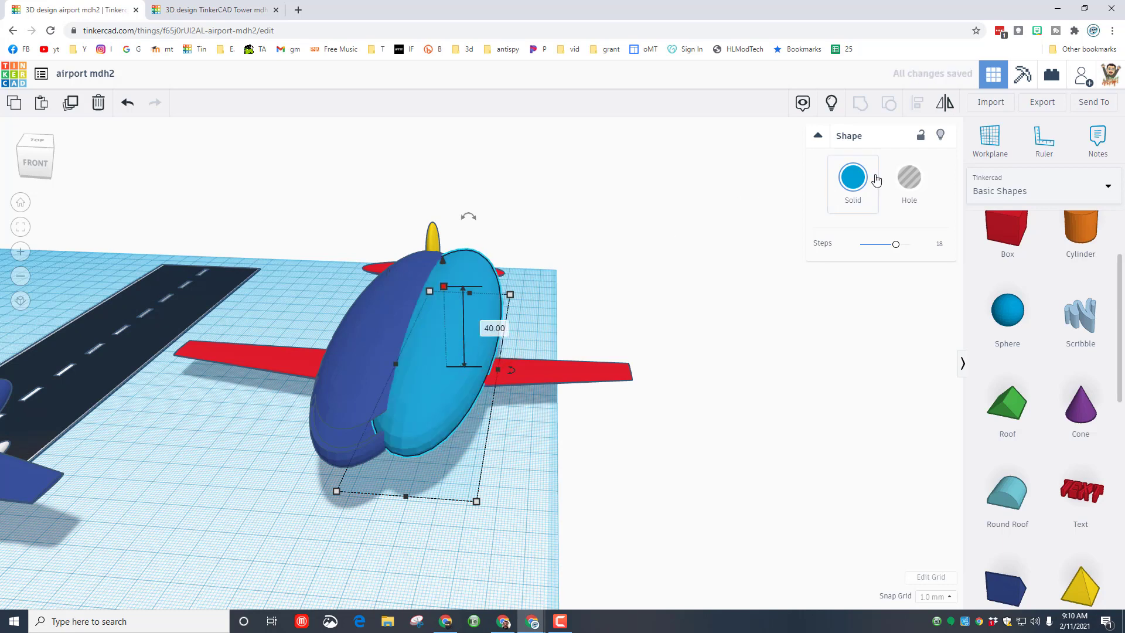
Step: Turn the stretched sphere into a hole and center it on the airliner's width and length
click(902, 179)
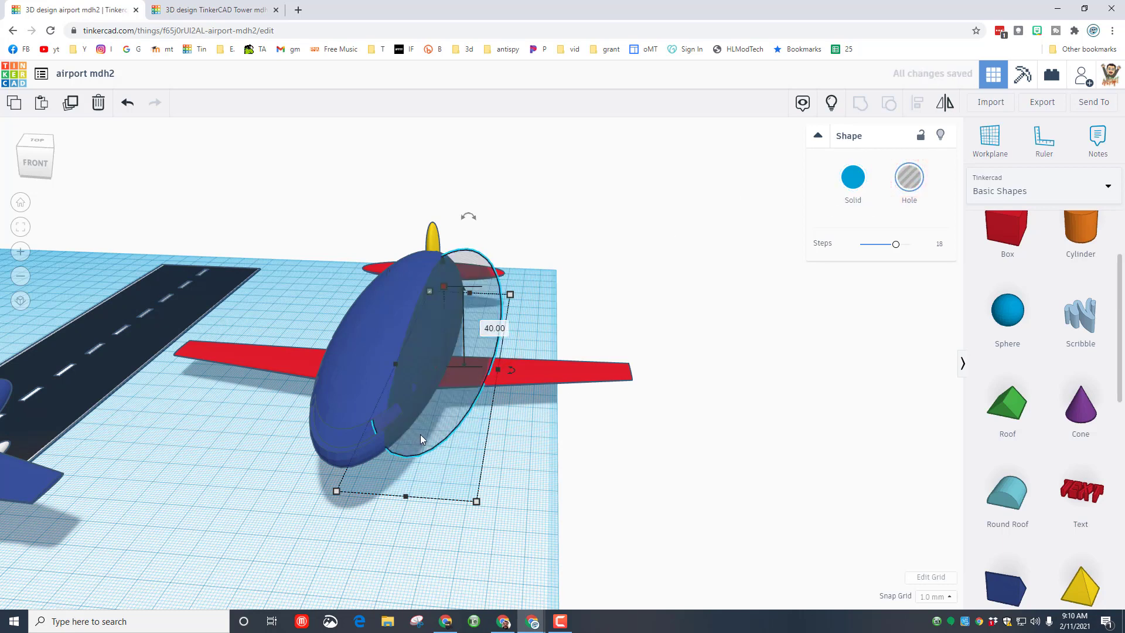
shift+click(426, 434)
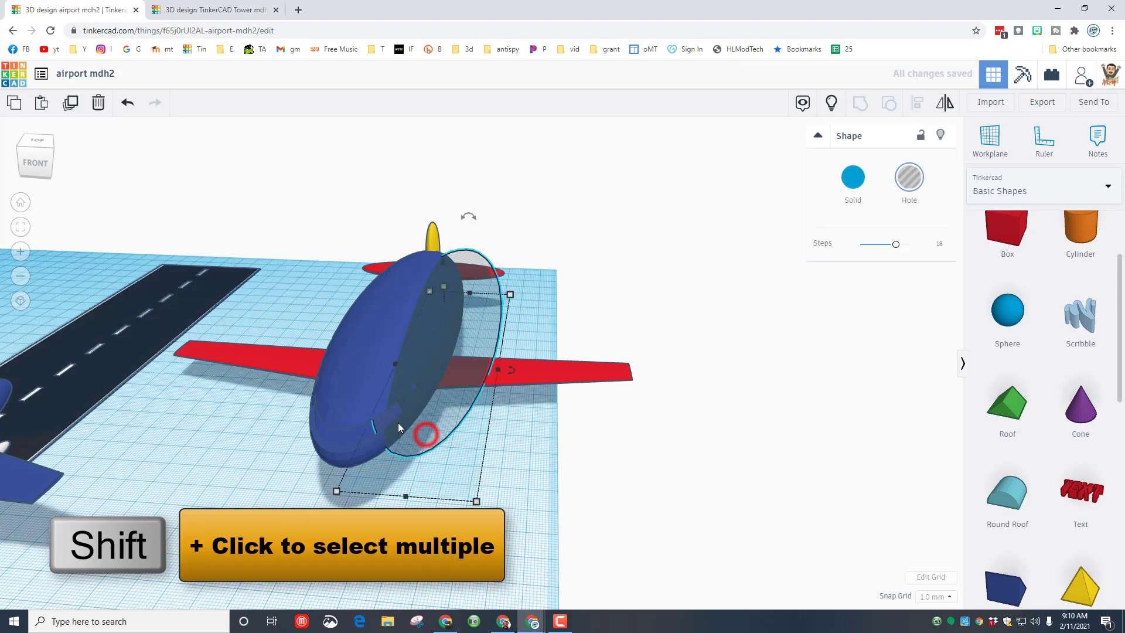
shift+click(353, 371)
click(918, 104)
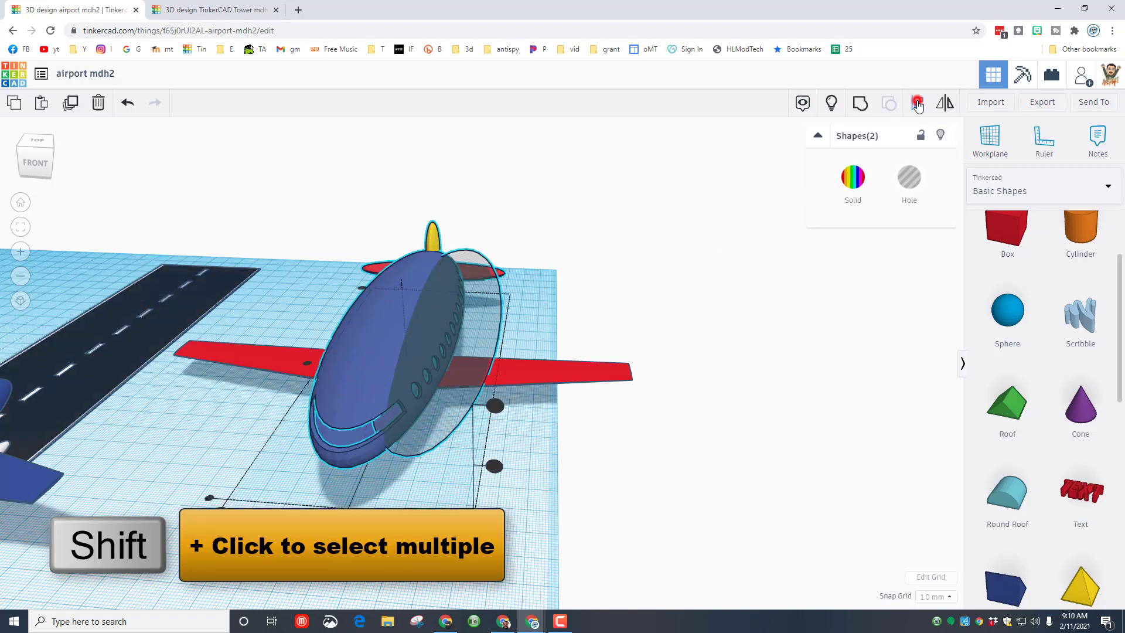
click(341, 523)
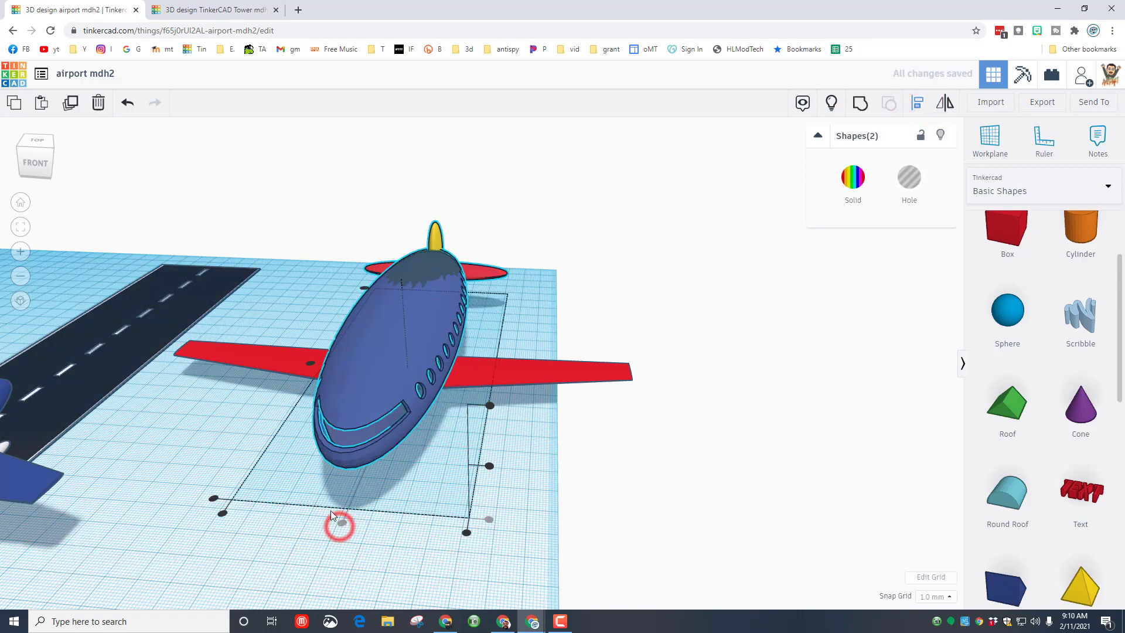
click(311, 364)
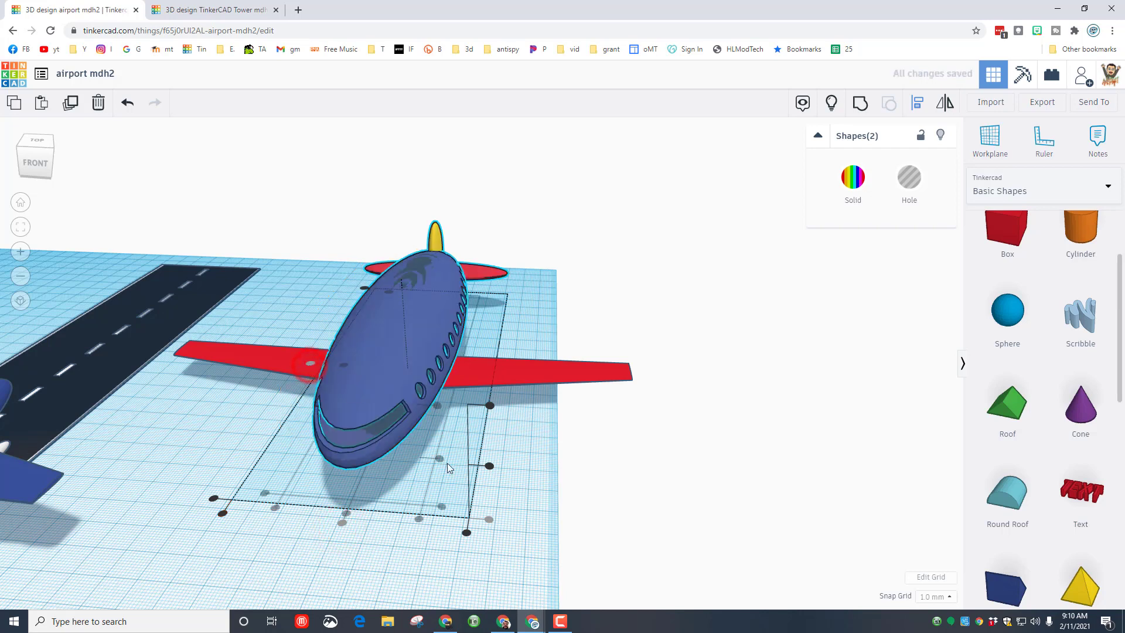
click(465, 495)
Step: Hide the airliner and center the sphere hole between the wings, keeping the wings fixed as the alignment reference
click(408, 358)
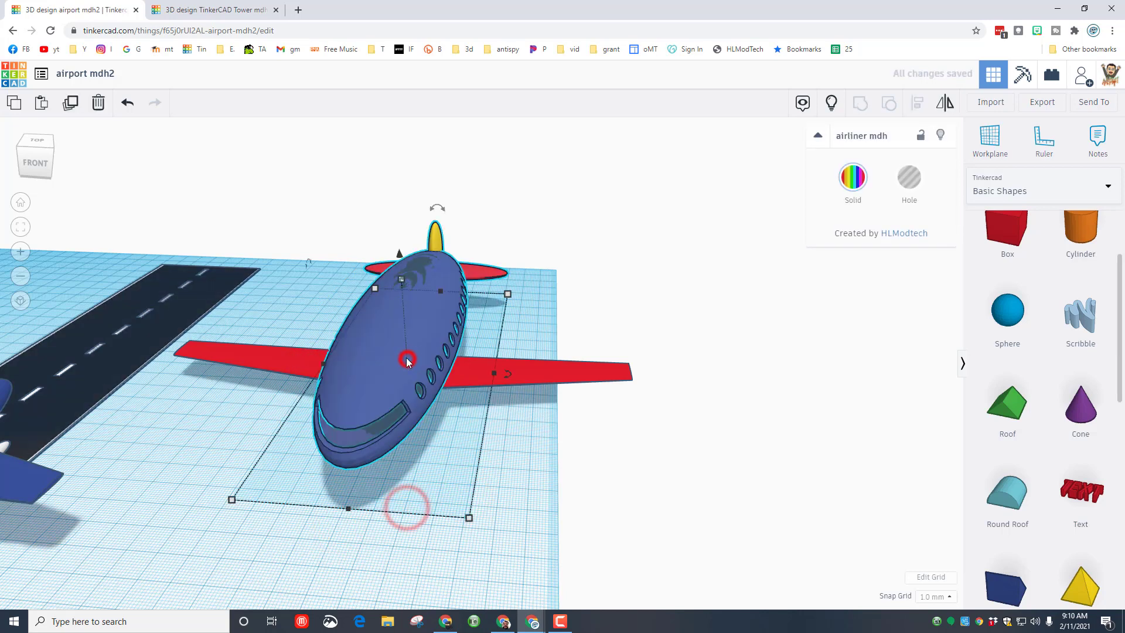
click(942, 136)
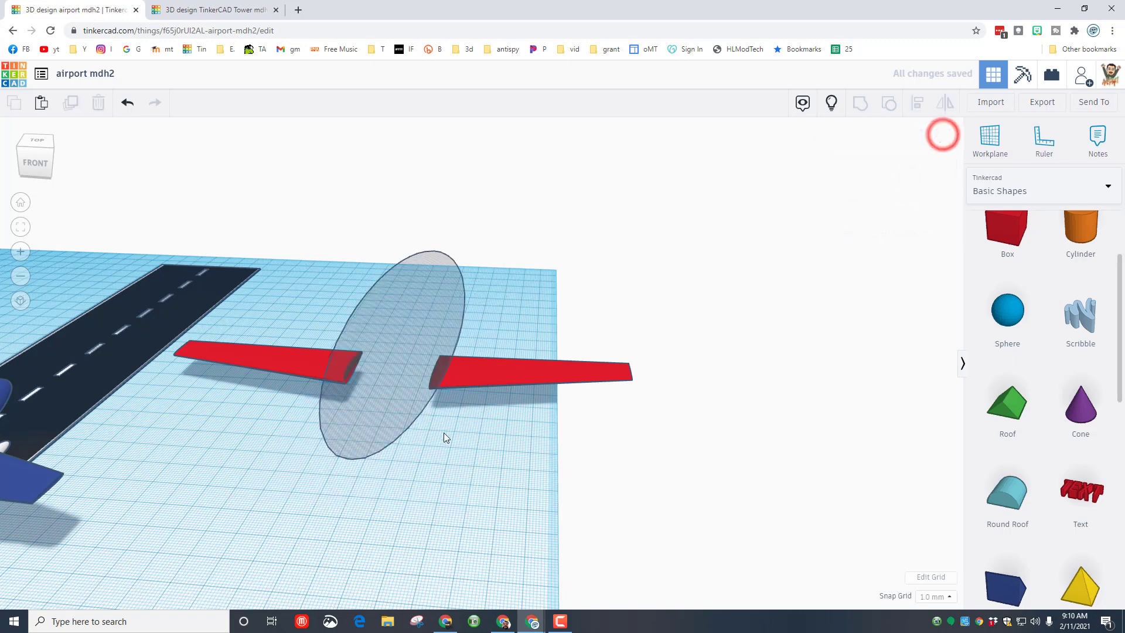
right_drag(412, 439, 374, 381)
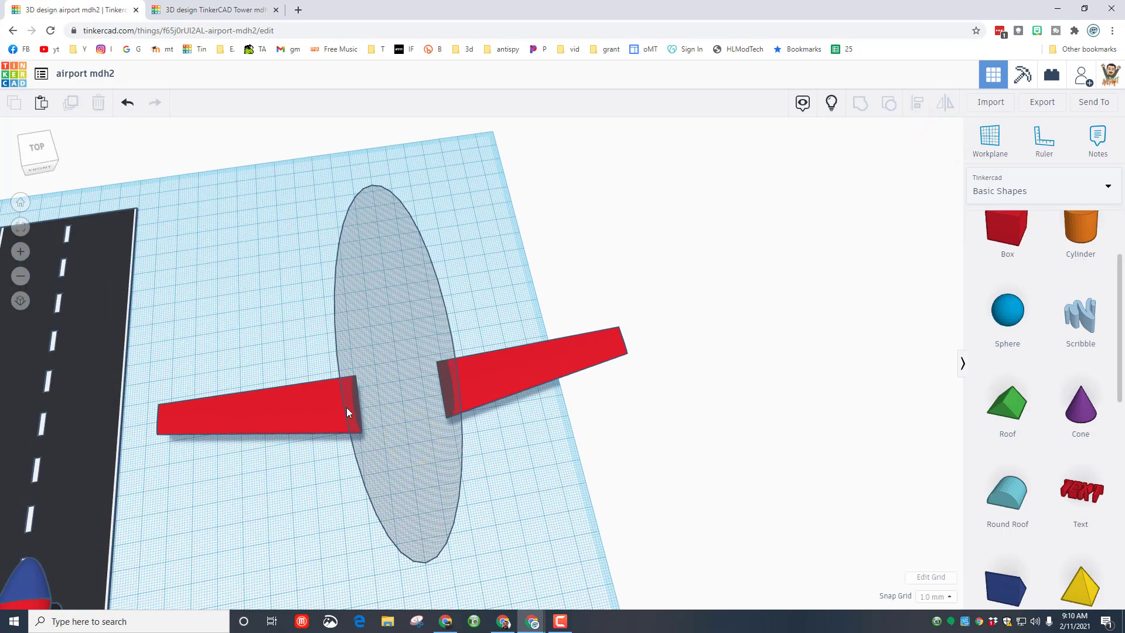
right_drag(292, 426, 329, 337)
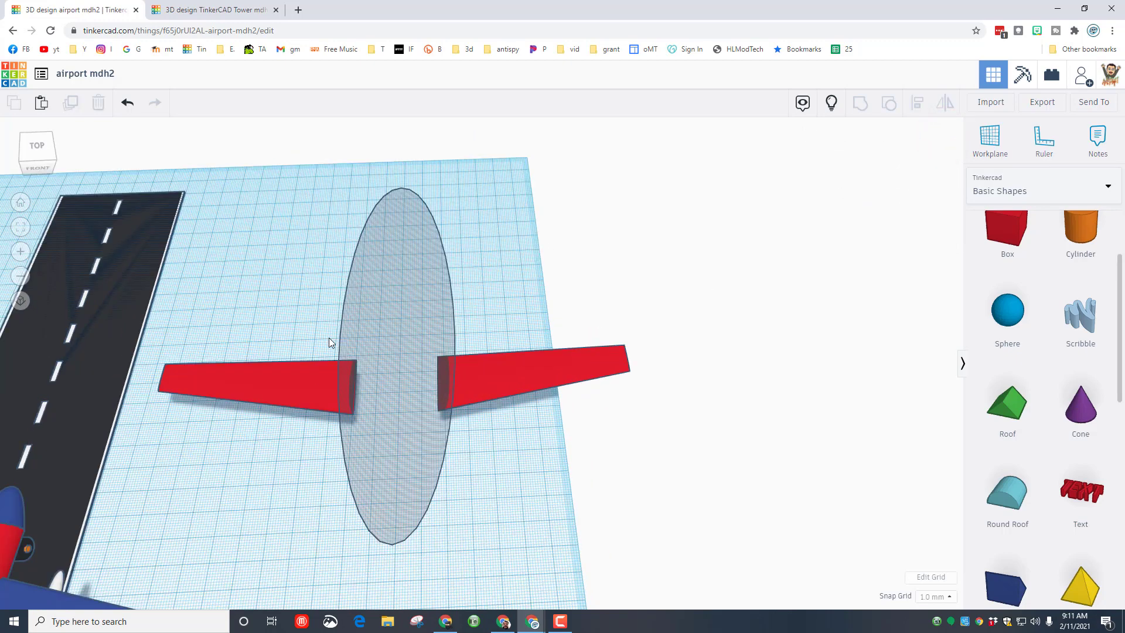
drag(478, 463, 478, 462)
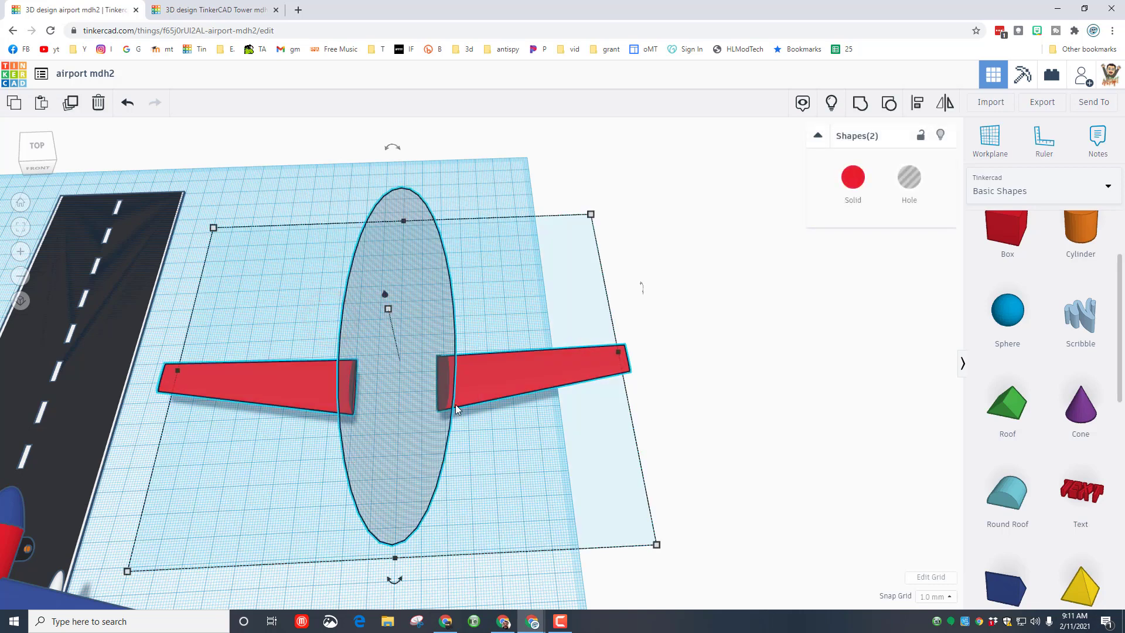
click(911, 105)
click(525, 368)
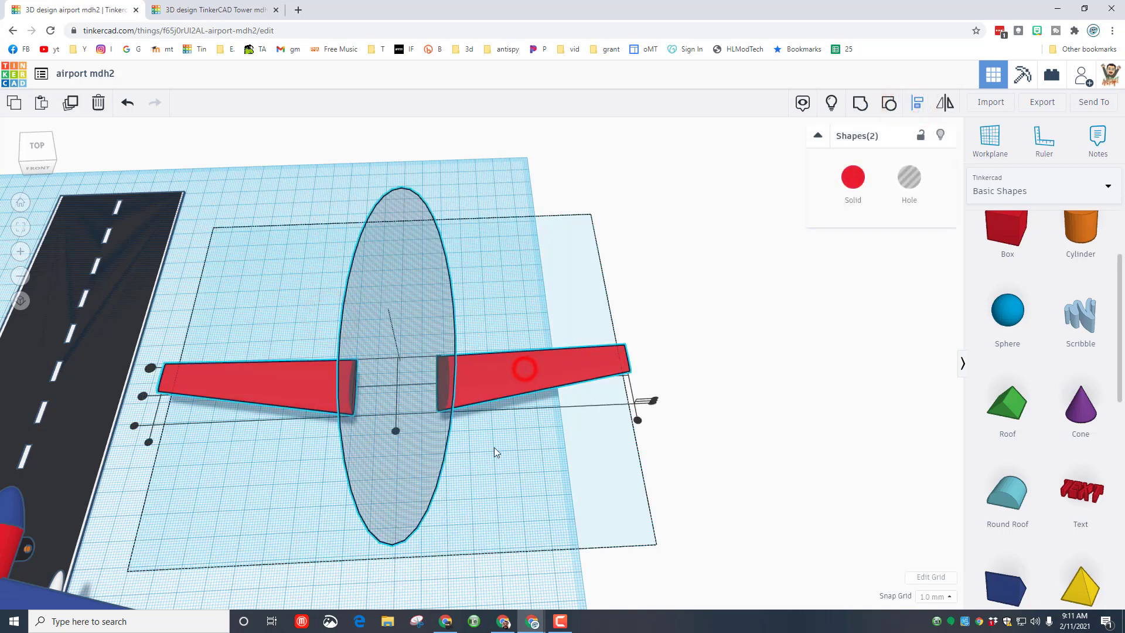
click(394, 431)
click(520, 460)
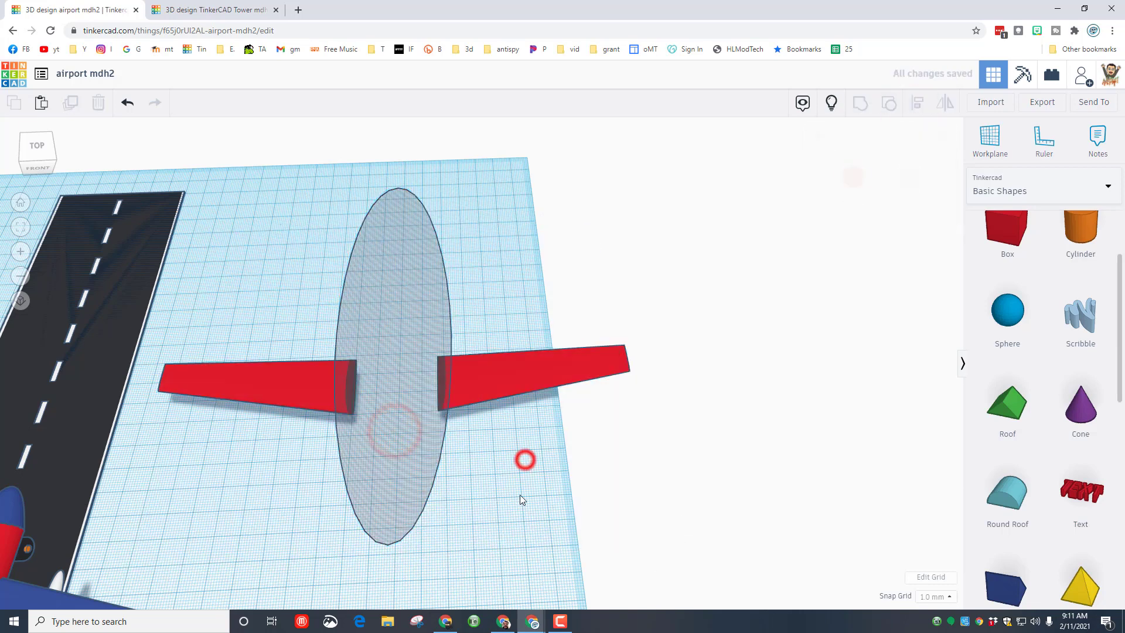
Step: Group the sphere hole with the wings to cut off their inner roots, and show the hidden shapes again
right_drag(534, 501, 246, 276)
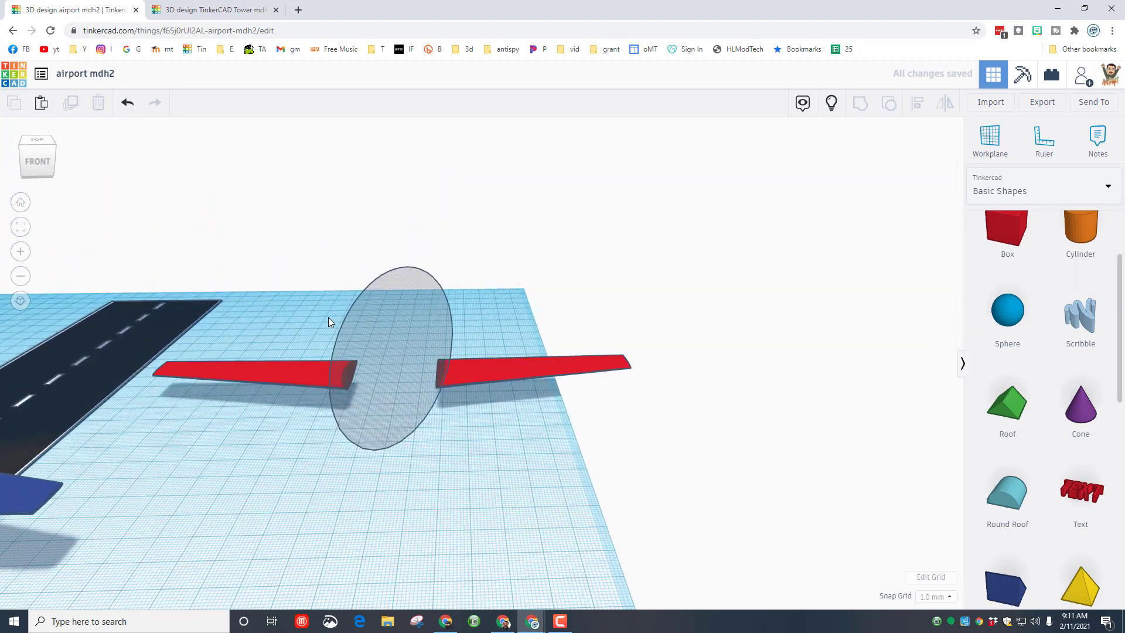
drag(507, 324, 451, 398)
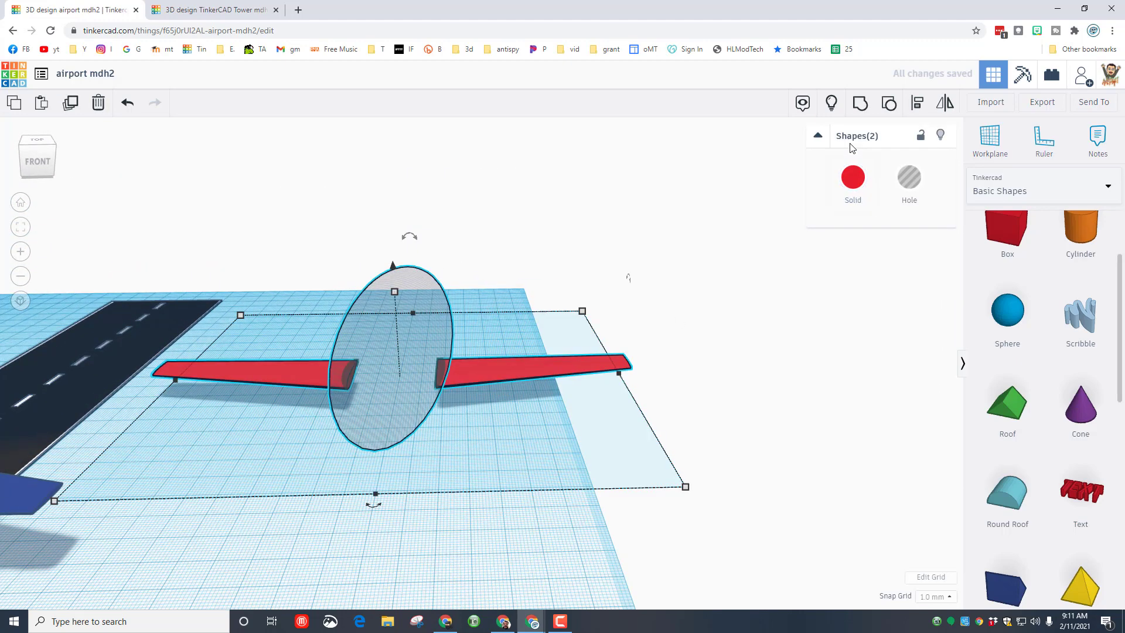
click(861, 104)
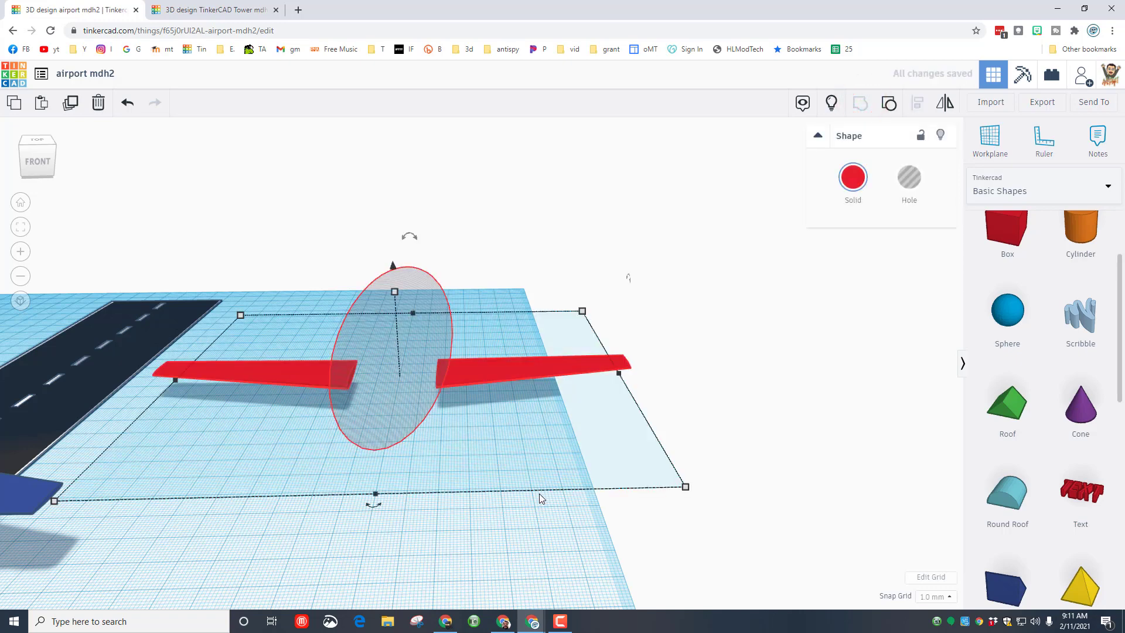
click(836, 104)
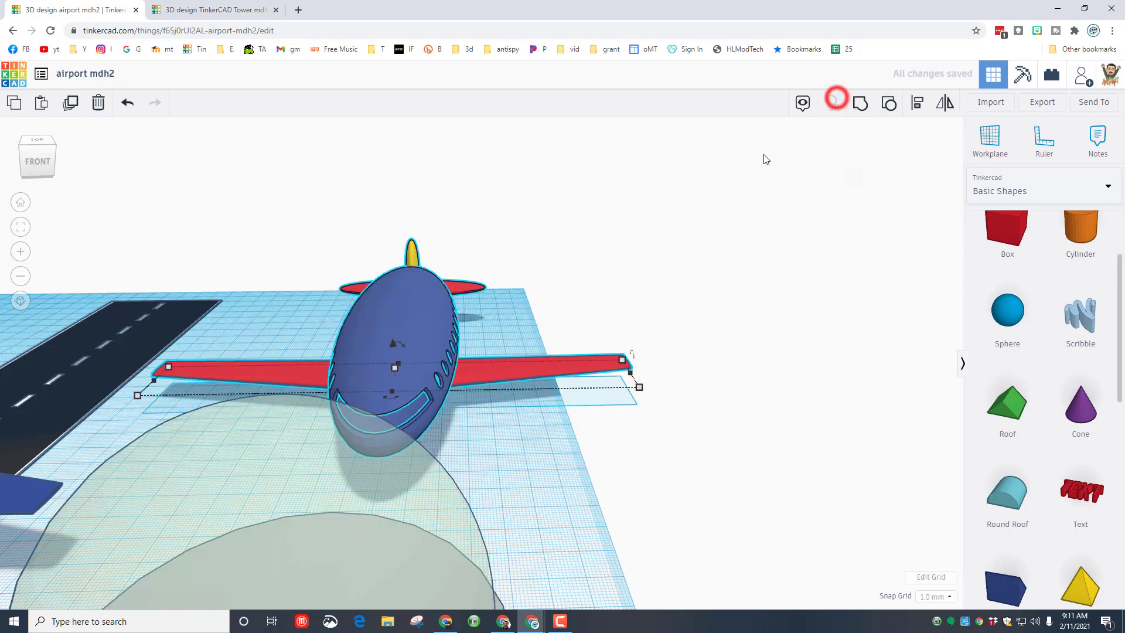
Step: Align the trimmed wings with the airliner, centering them across the fuselage's width
scroll(513, 445, up, 3)
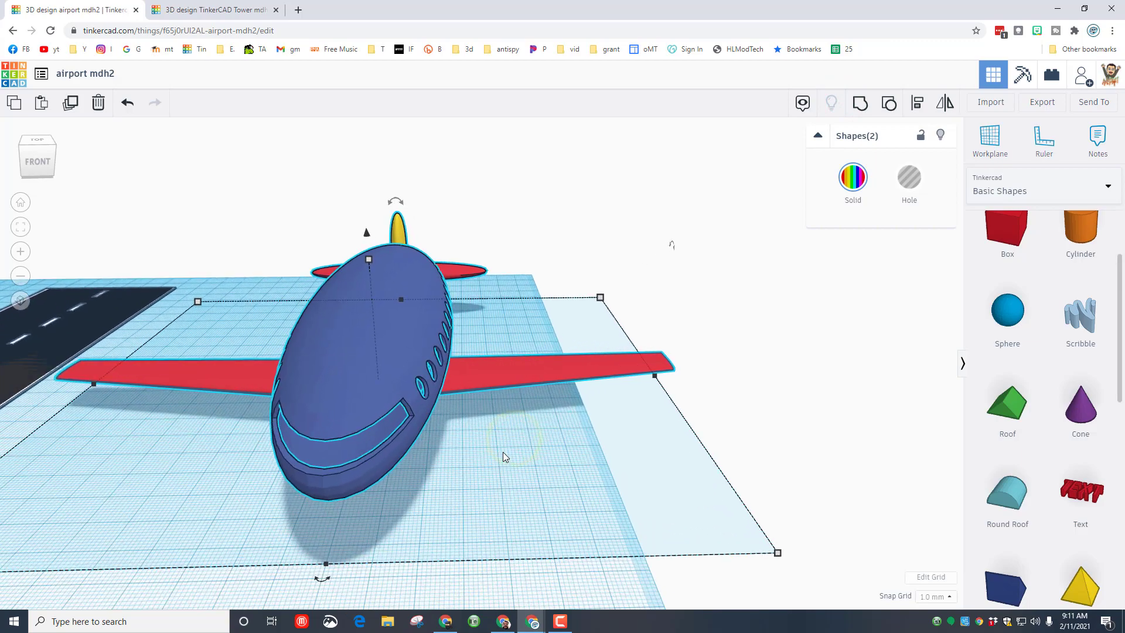
right_drag(405, 482, 559, 460)
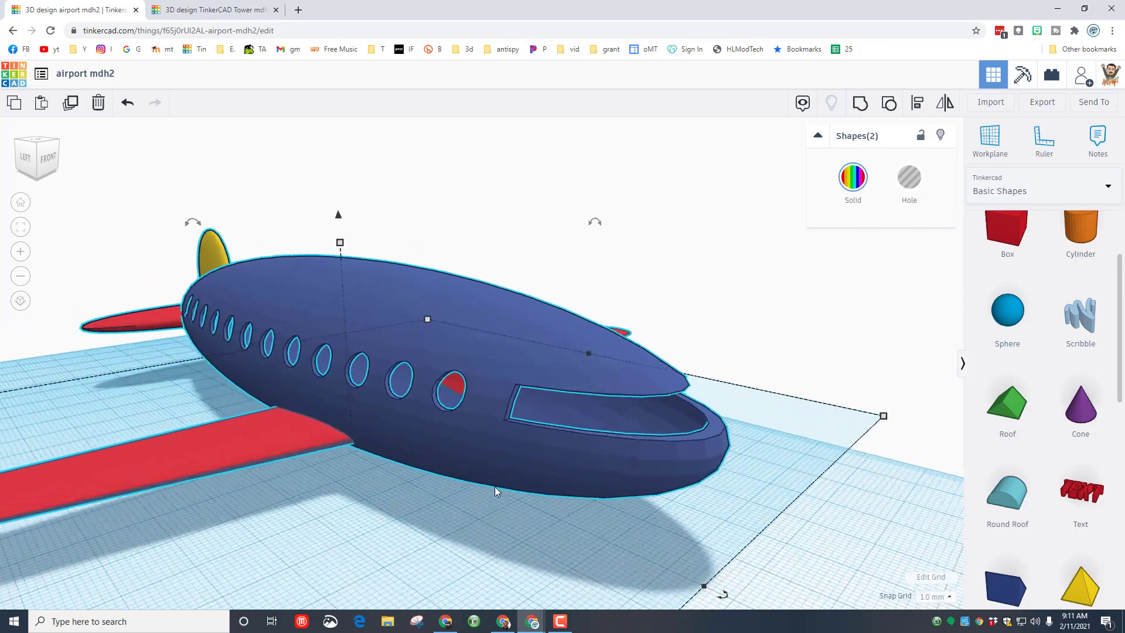
right_drag(495, 488, 442, 473)
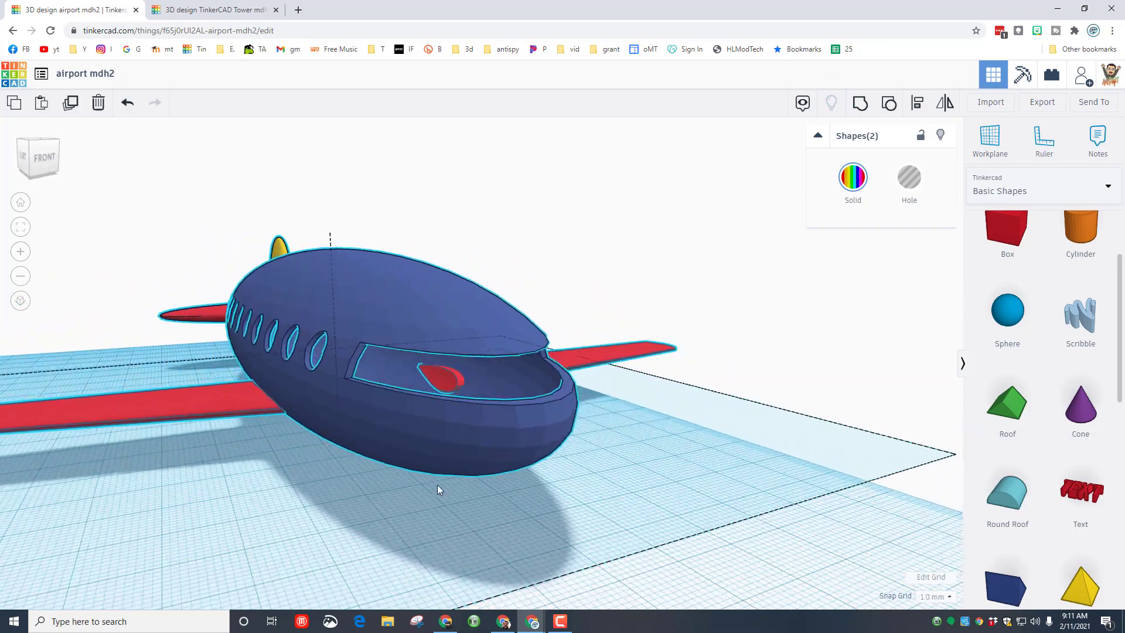
click(329, 568)
drag(260, 418, 261, 418)
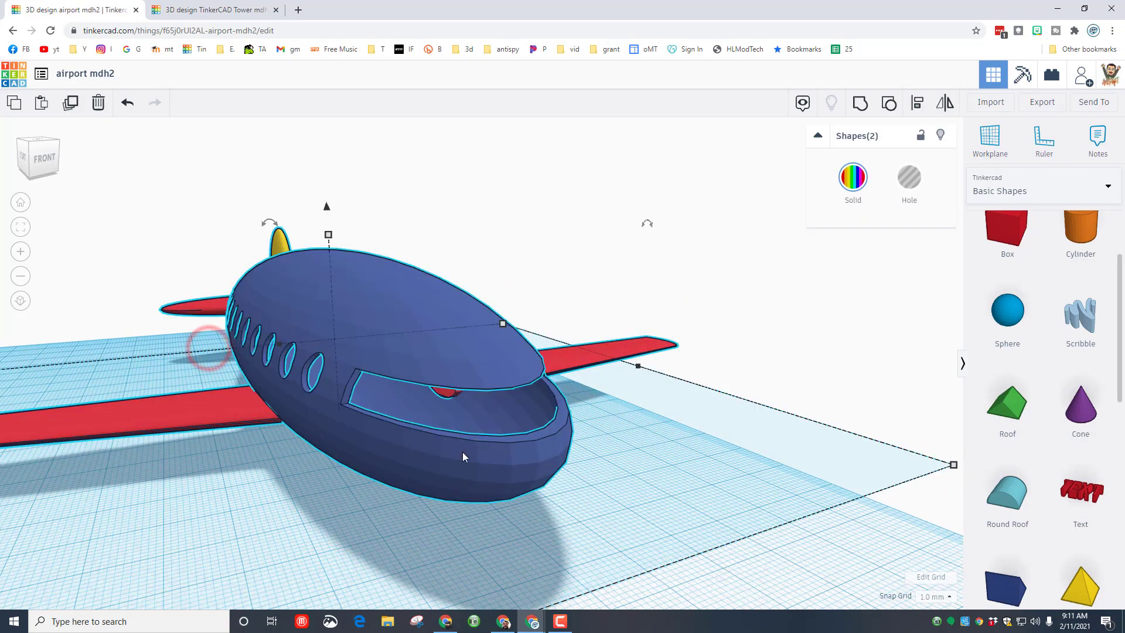
click(909, 104)
scroll(401, 422, down, 2)
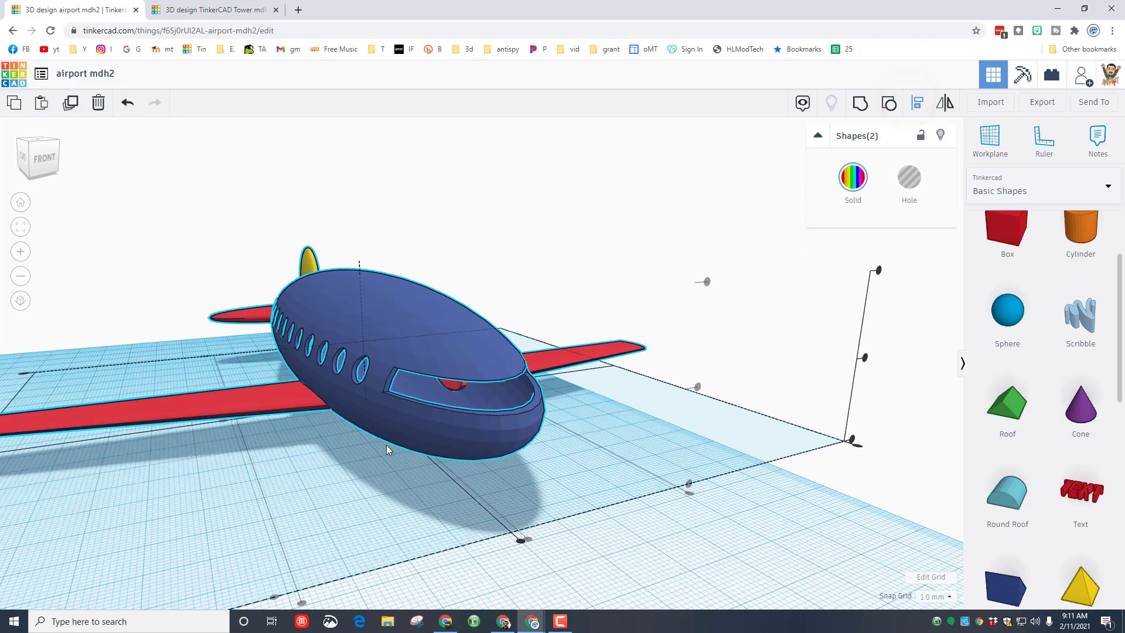
click(519, 529)
click(420, 512)
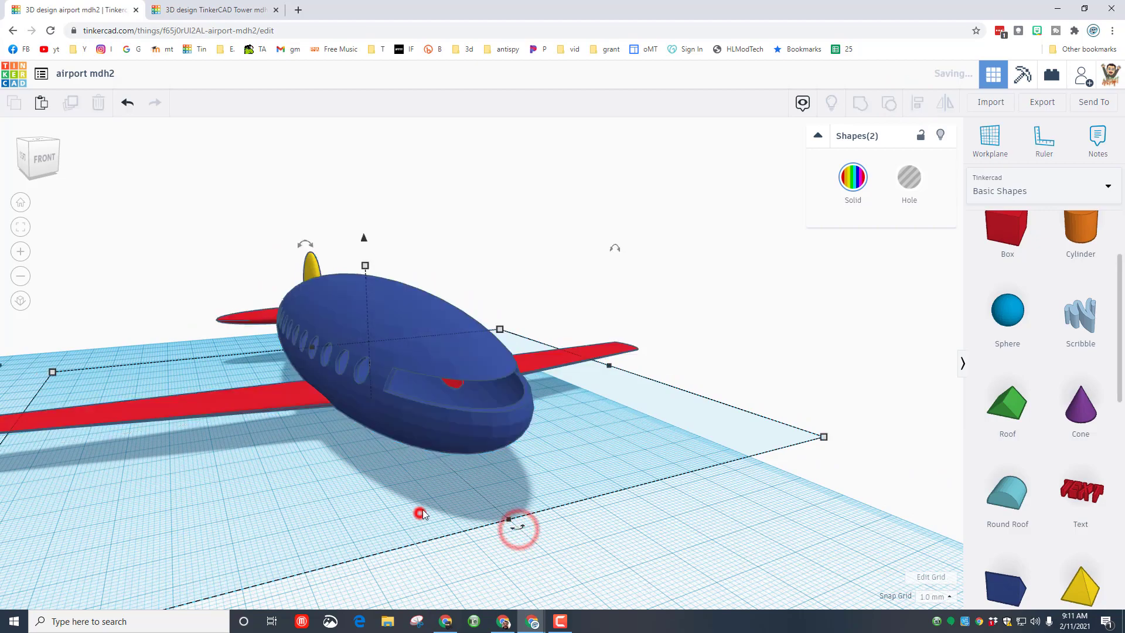
Step: Set a new workplane on the ledge of the cockpit windshield and place a half sphere there
mouse_move(426, 499)
right_down()
mouse_move(374, 494)
mouse_move(324, 516)
mouse_move(369, 495)
mouse_move(533, 509)
mouse_move(455, 444)
mouse_move(449, 480)
mouse_move(430, 478)
right_up()
scroll(530, 491, up, 3)
right_drag(557, 306, 478, 275)
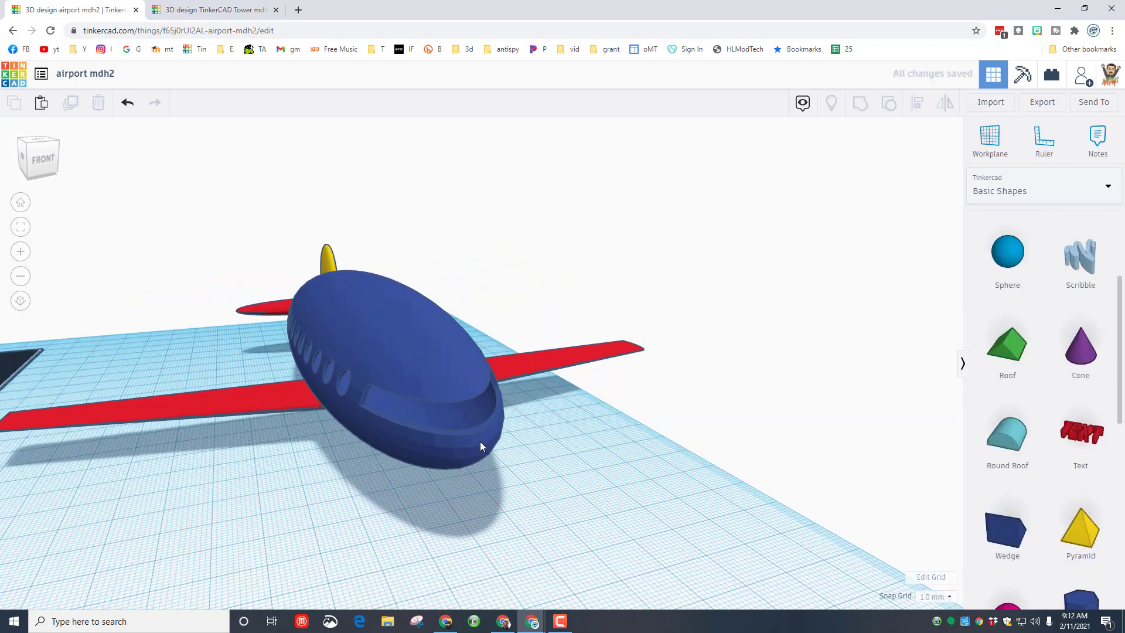
click(1009, 141)
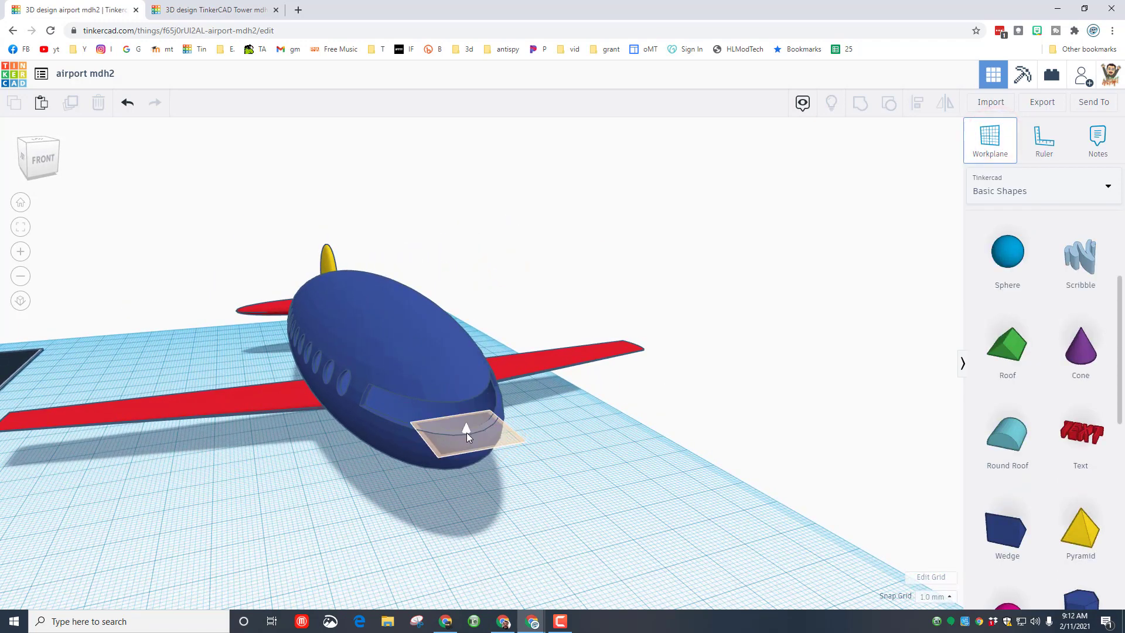
click(466, 432)
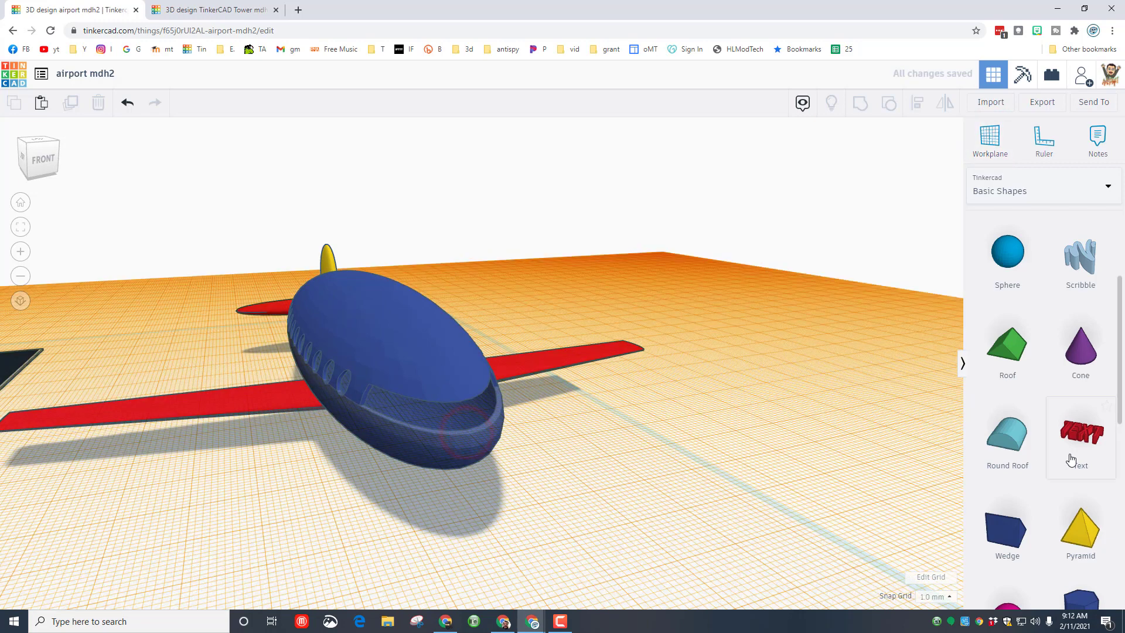
scroll(1054, 468, down, 3)
drag(1008, 443, 450, 416)
Step: Stretch the half sphere to 175 mm long and widen it inside the fuselage so it fills the windows and cockpit windshield
right_drag(384, 430, 711, 388)
drag(703, 370, 195, 518)
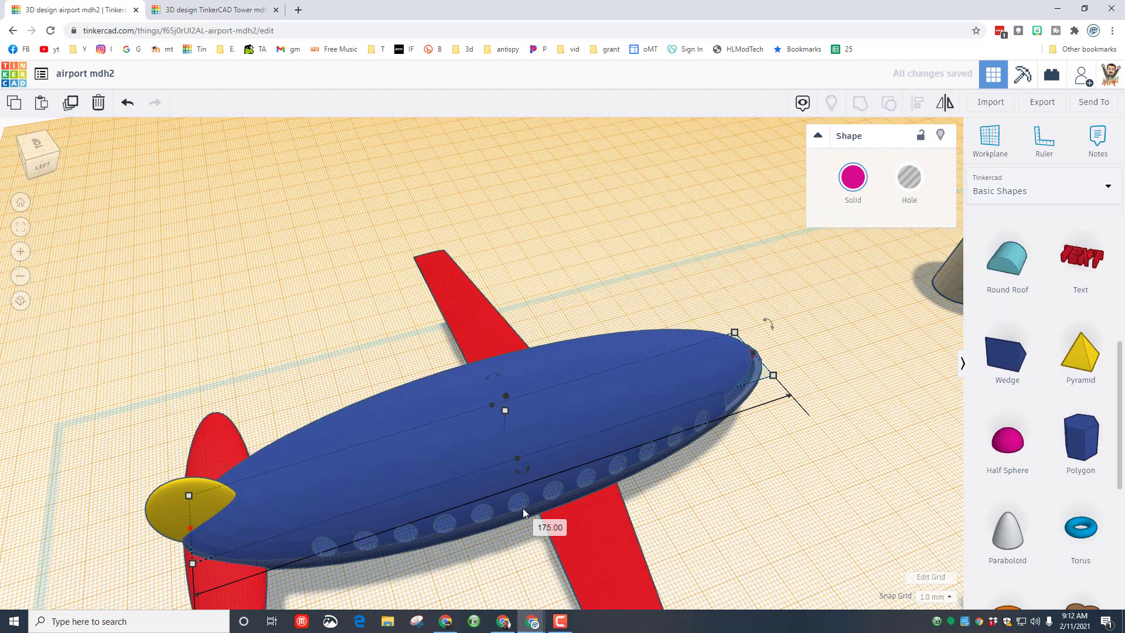
drag(518, 458, 534, 505)
right_drag(375, 499, 647, 482)
drag(558, 329, 523, 348)
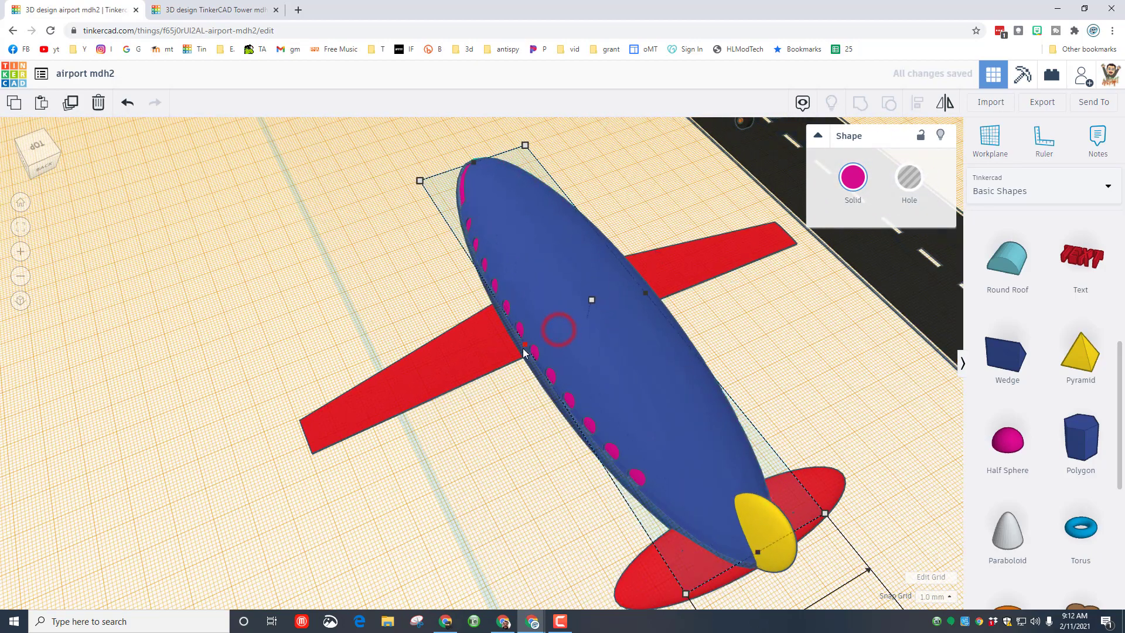
right_drag(524, 350, 548, 434)
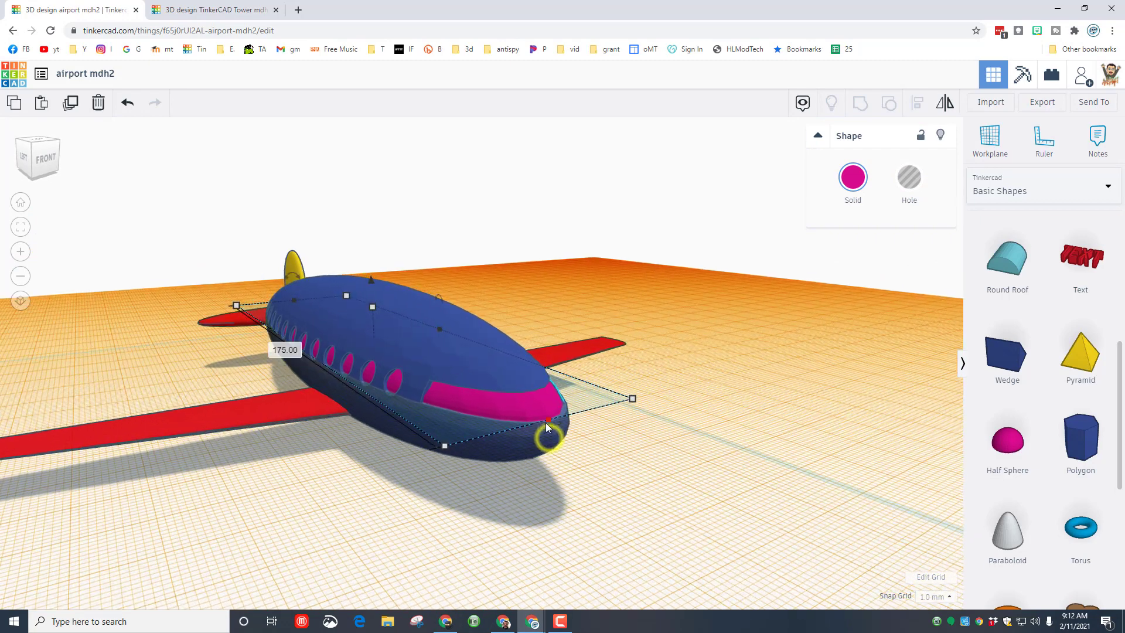
click(371, 306)
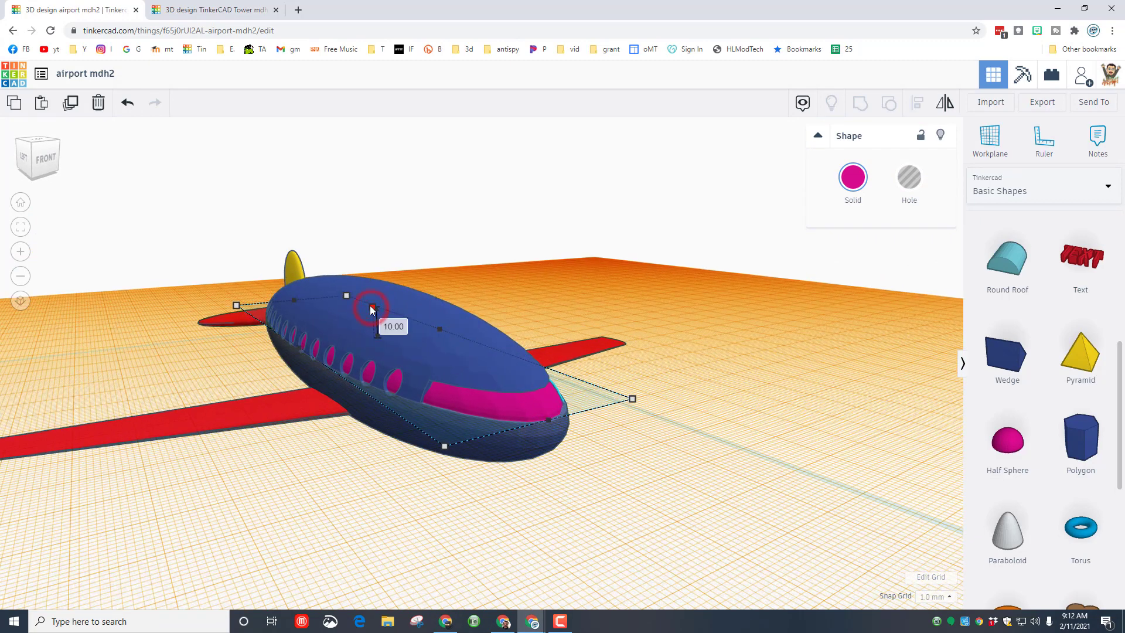
Step: Color the stretched half sphere green and make it transparent to look like window glass
click(852, 193)
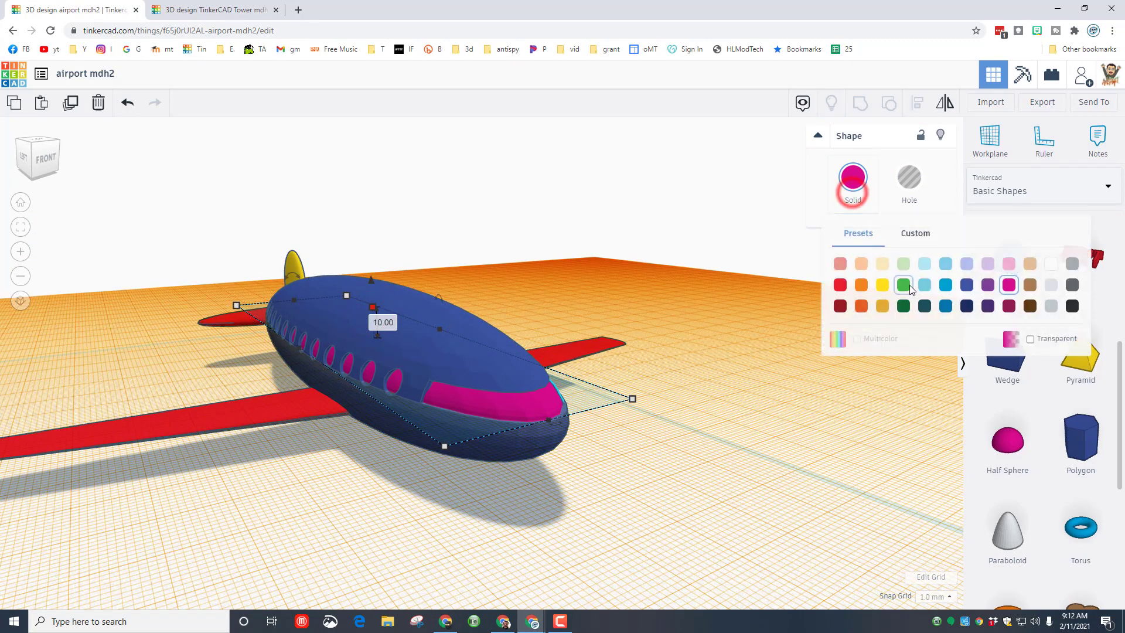
click(907, 288)
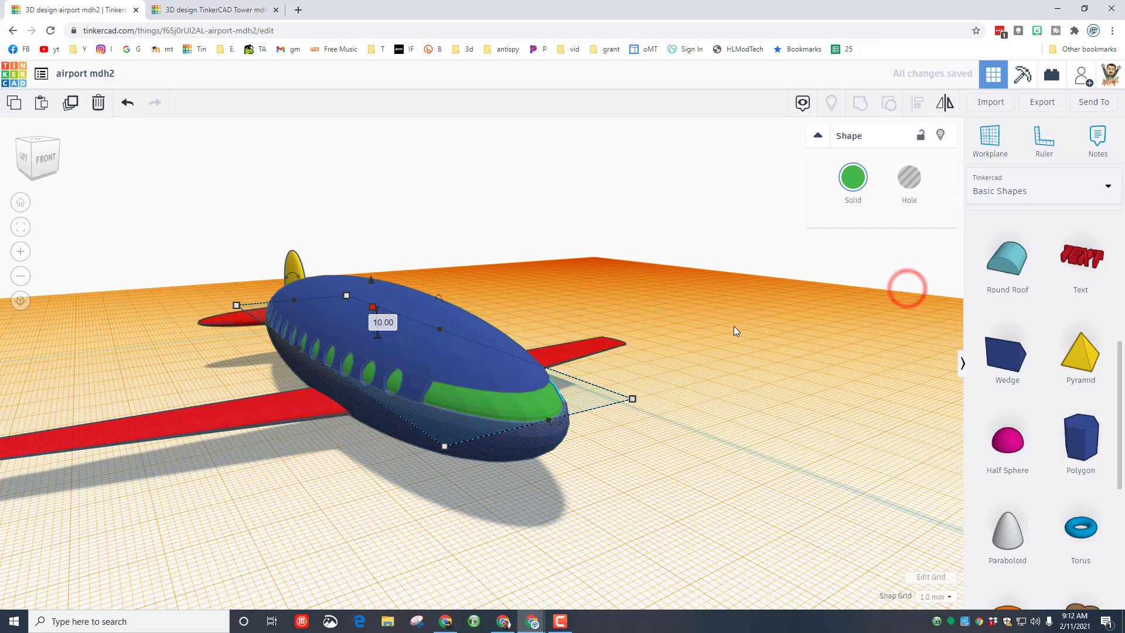
click(850, 178)
click(1030, 340)
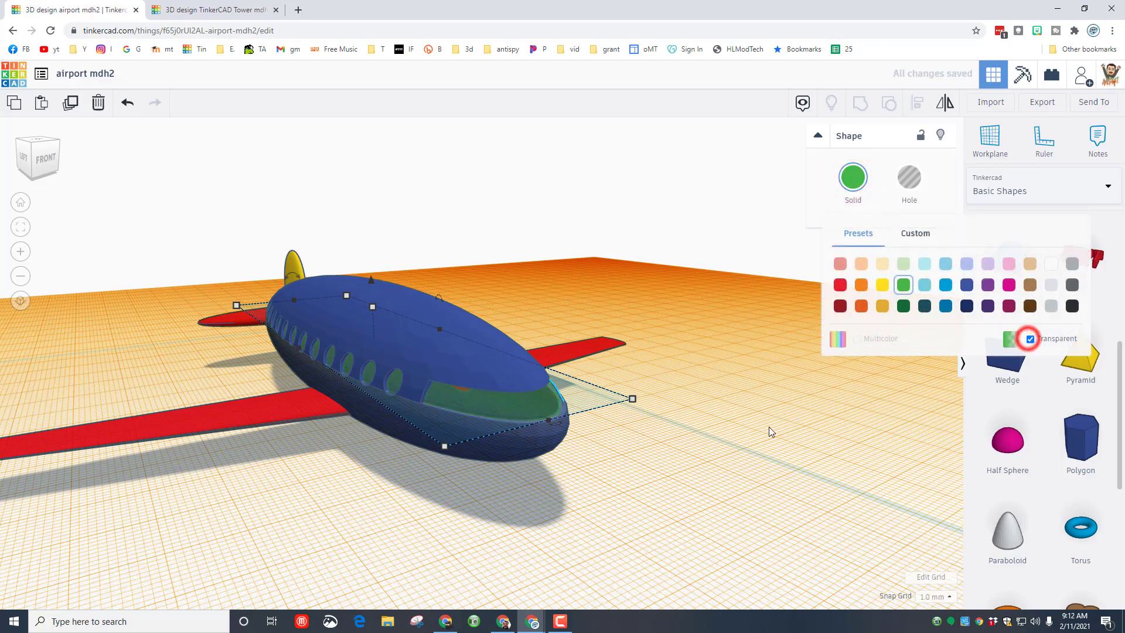
click(744, 432)
Step: Return the workplane from the windshield ledge to the base grid
right_drag(619, 410, 546, 481)
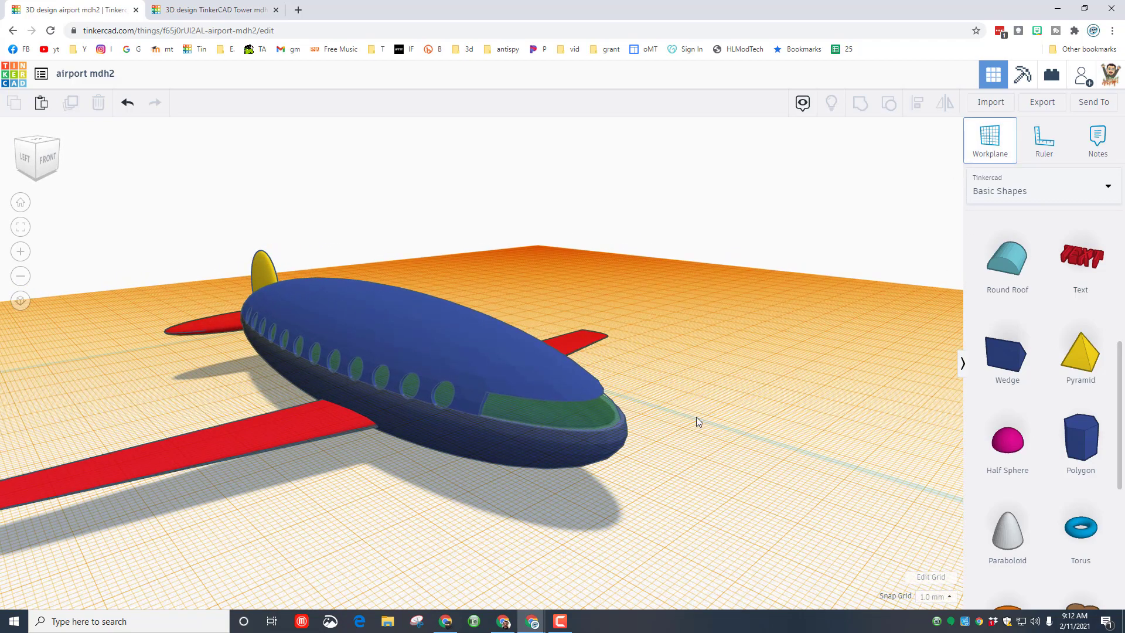
click(680, 424)
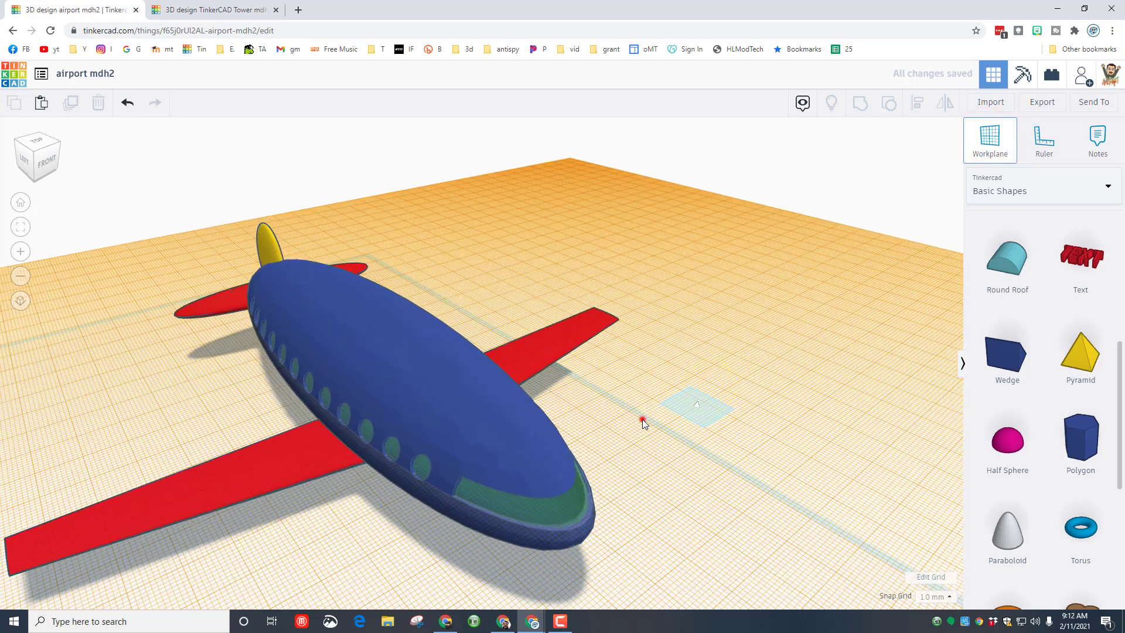
click(642, 421)
Step: Recolor the airliner body, including its tail fins, solid white
click(499, 420)
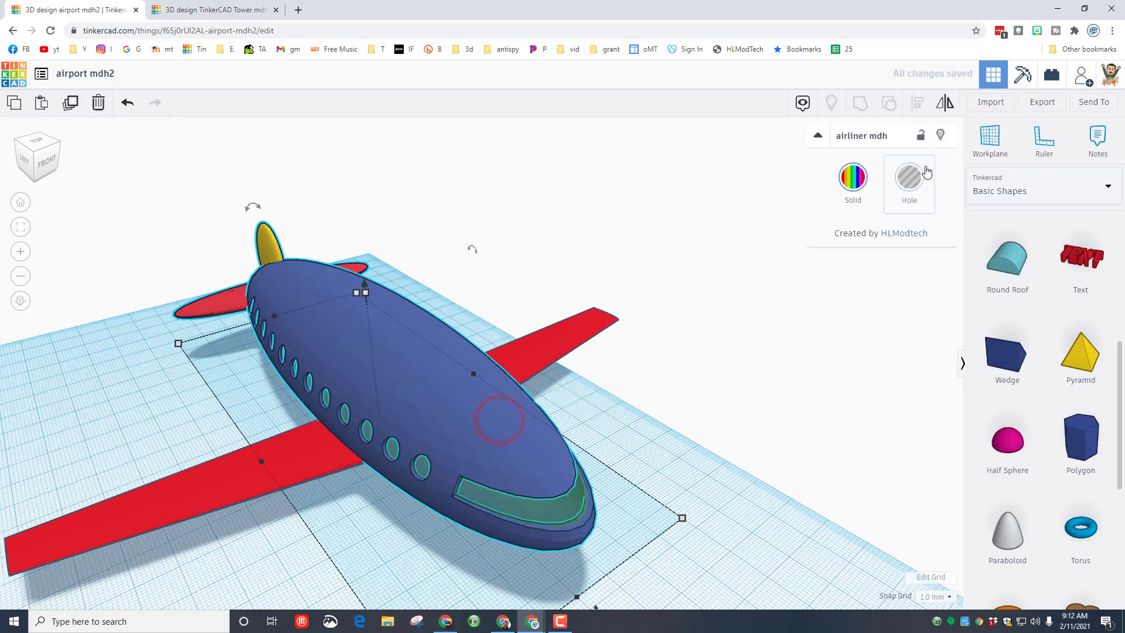
click(853, 178)
click(859, 291)
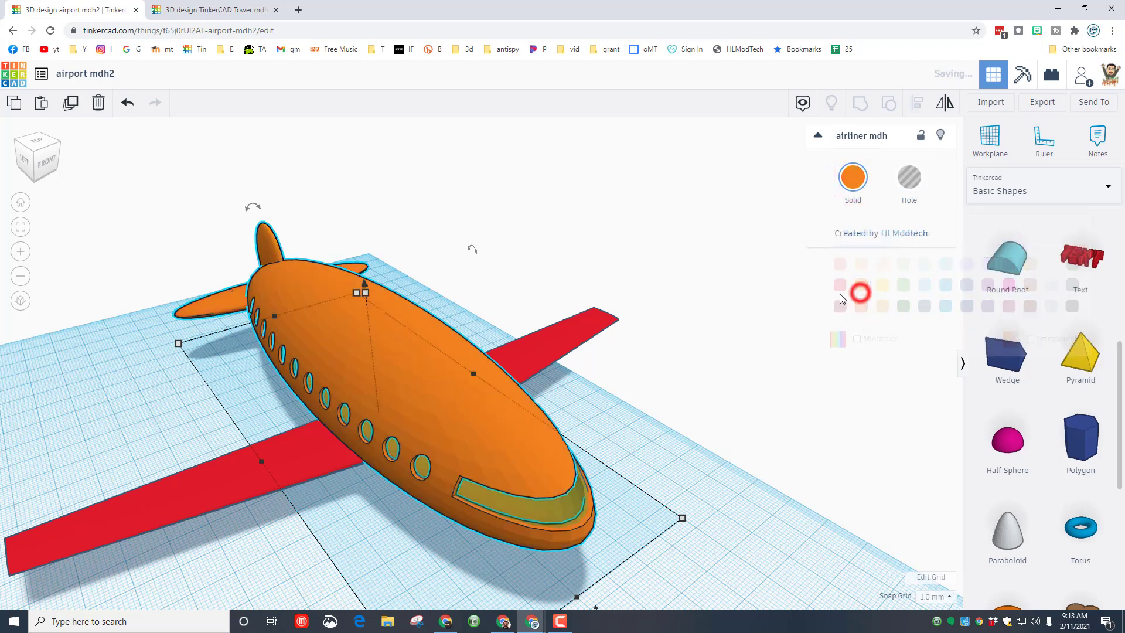
click(864, 201)
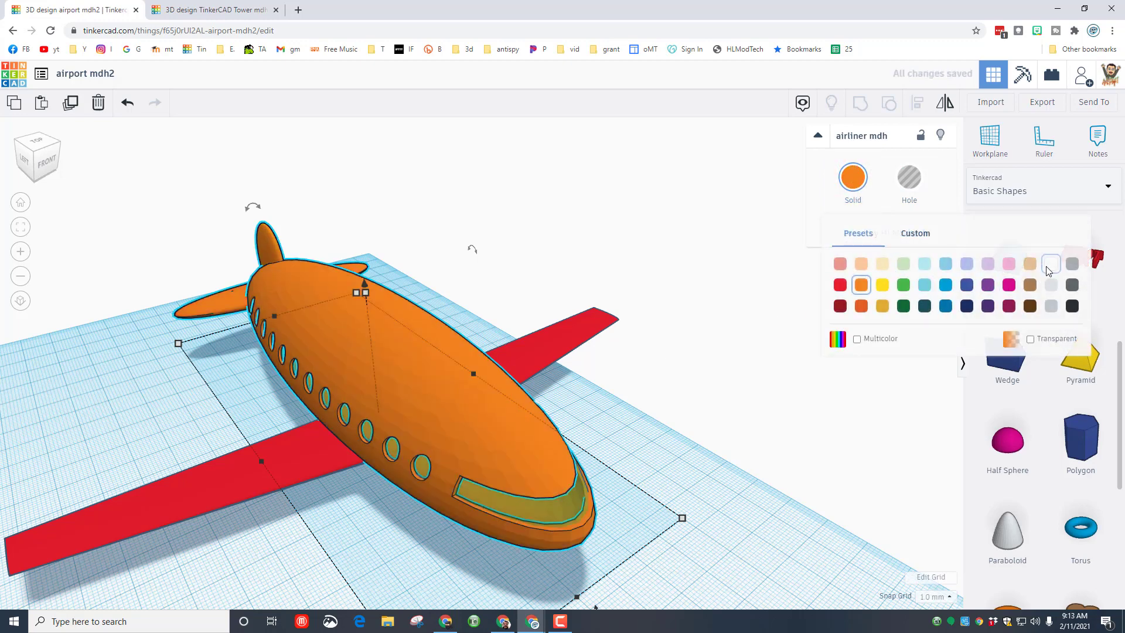
click(1045, 267)
click(671, 373)
Step: Recolor the airliner's two main wings blue
click(594, 327)
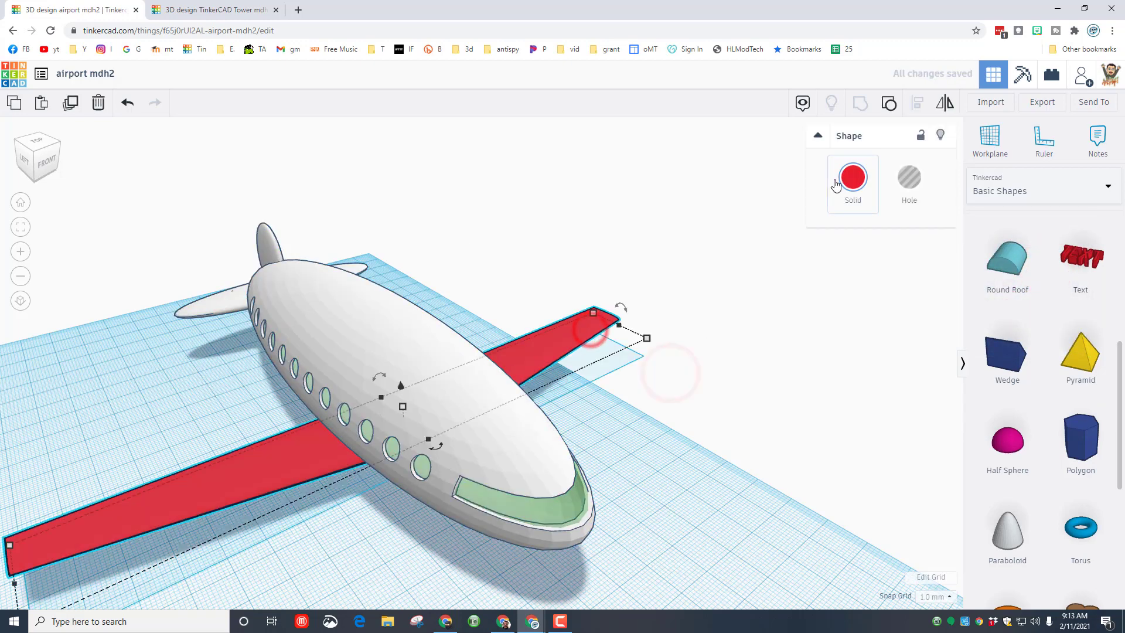
click(853, 179)
click(967, 285)
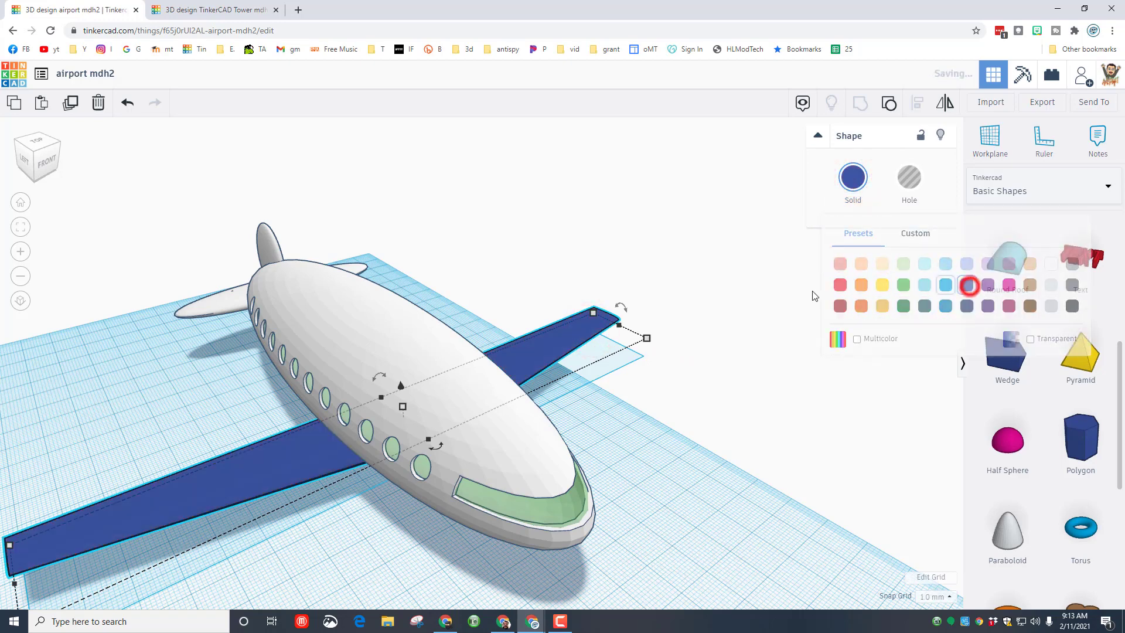
click(648, 352)
Step: Group the fuselage, wings and transparent window shape into a single airliner
right_drag(465, 357, 343, 413)
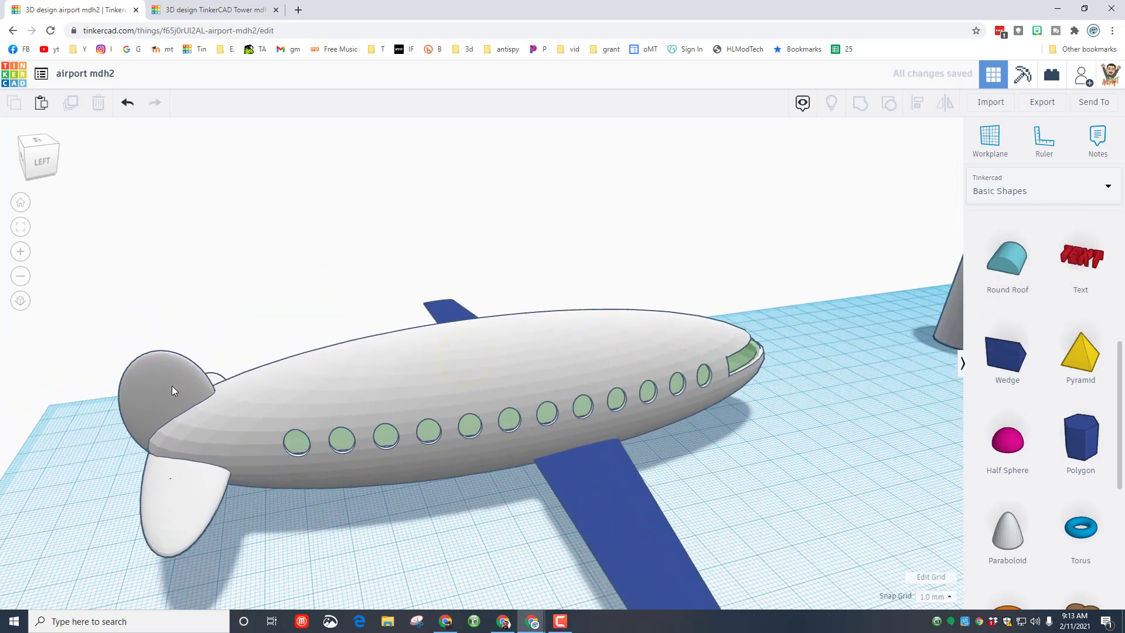
right_drag(445, 385, 558, 378)
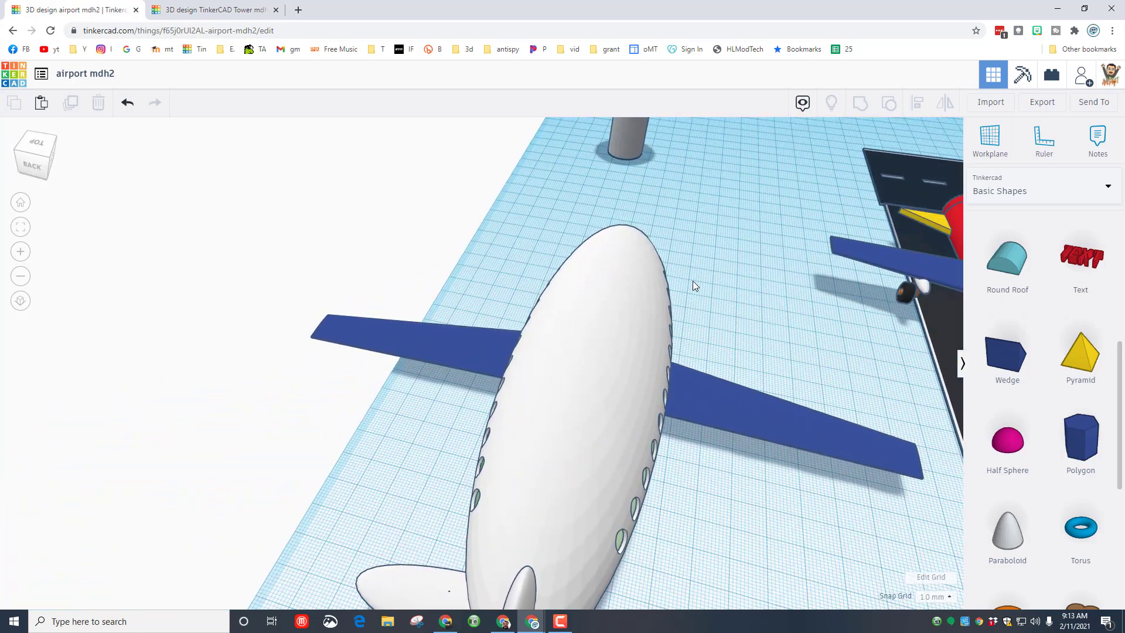
drag(486, 266, 606, 441)
click(859, 104)
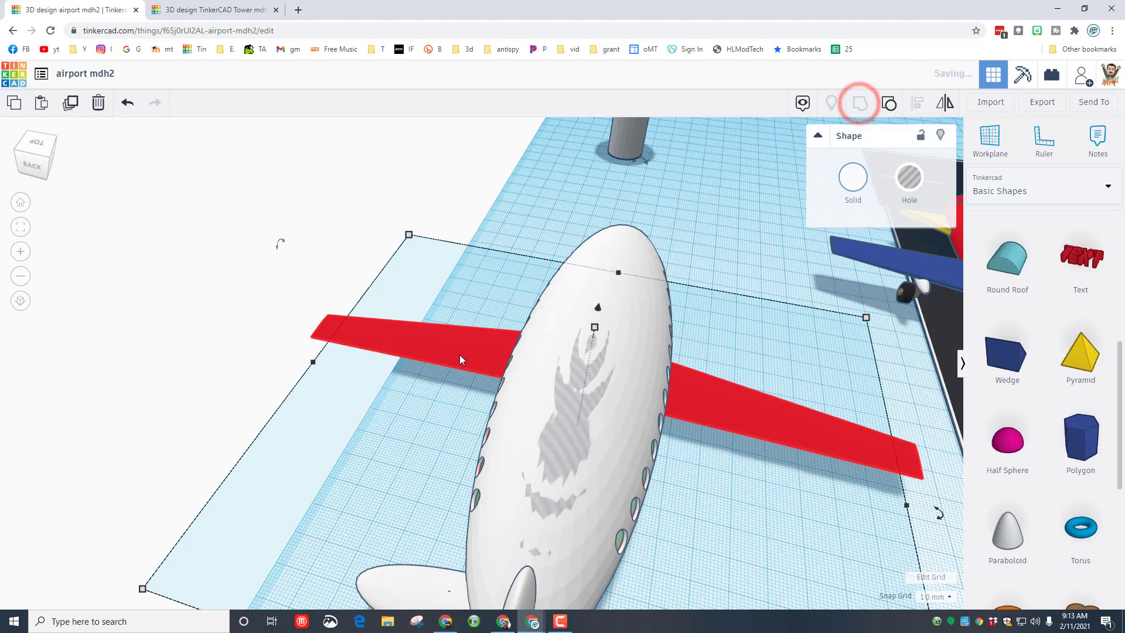
Step: Scale the grouped airliner down to about 161 by 148 mm
scroll(452, 342, down, 3)
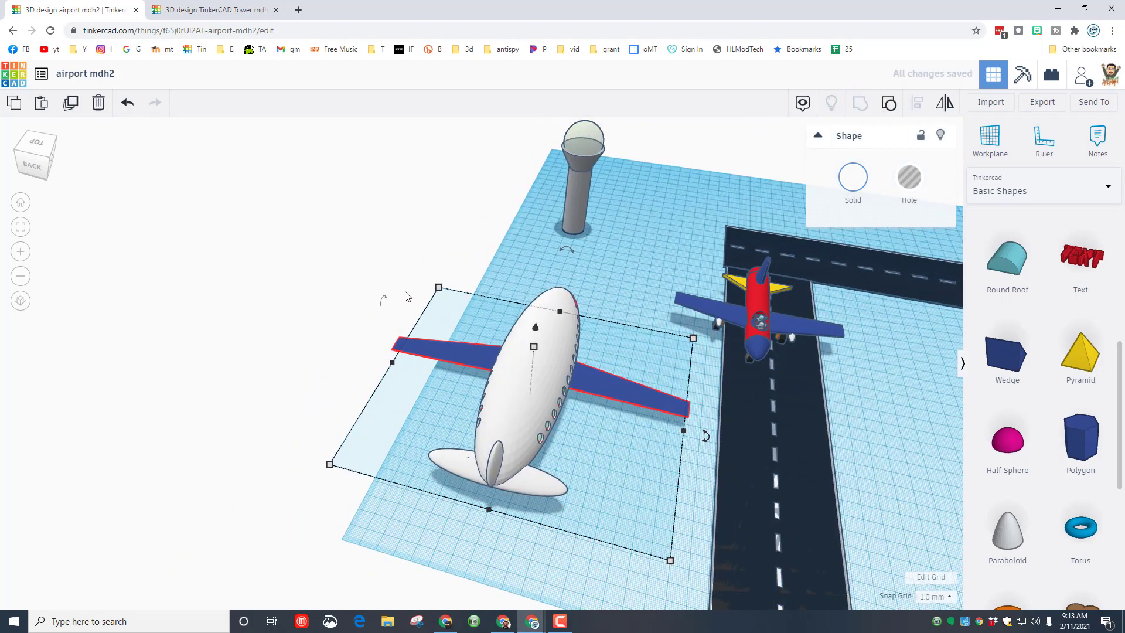
drag(439, 287, 461, 347)
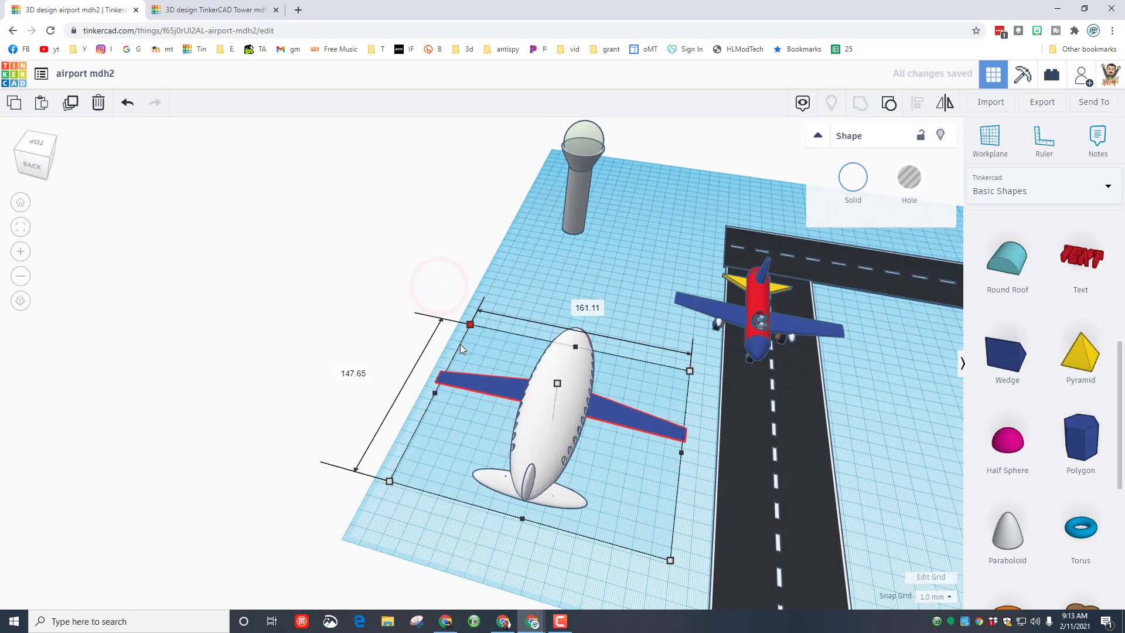
mouse_move(532, 419)
mouse_down()
mouse_move(629, 449)
mouse_move(529, 415)
mouse_up()
Step: Set the grouped airliner to Multicolor and inspect its windows up close
right_drag(550, 457, 379, 420)
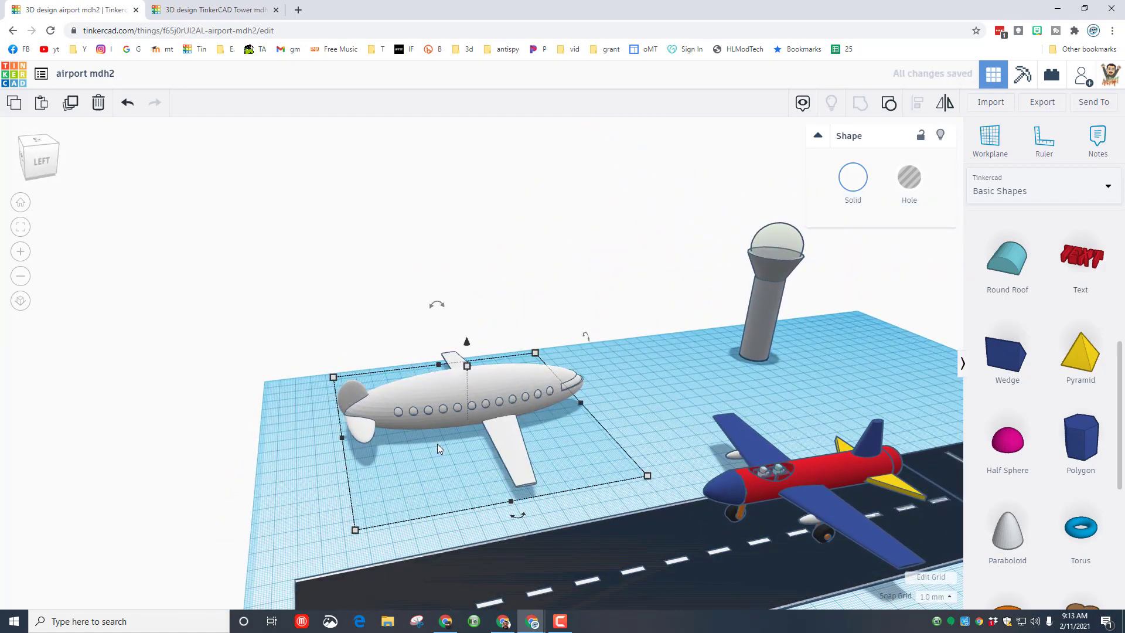
click(854, 186)
click(856, 339)
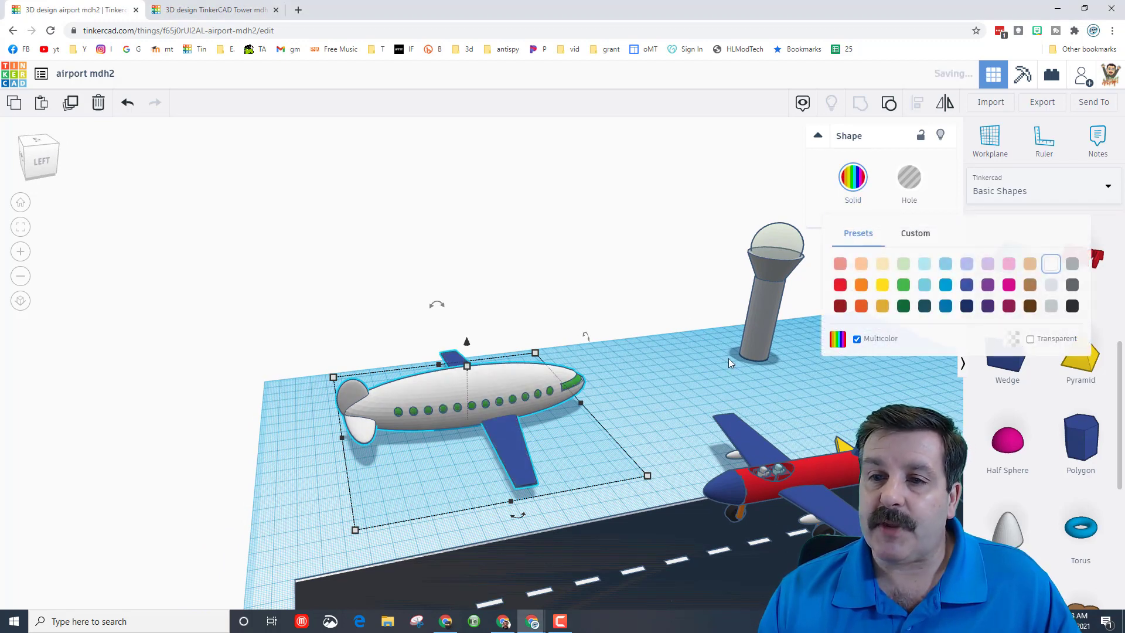
click(590, 382)
scroll(570, 400, up, 4)
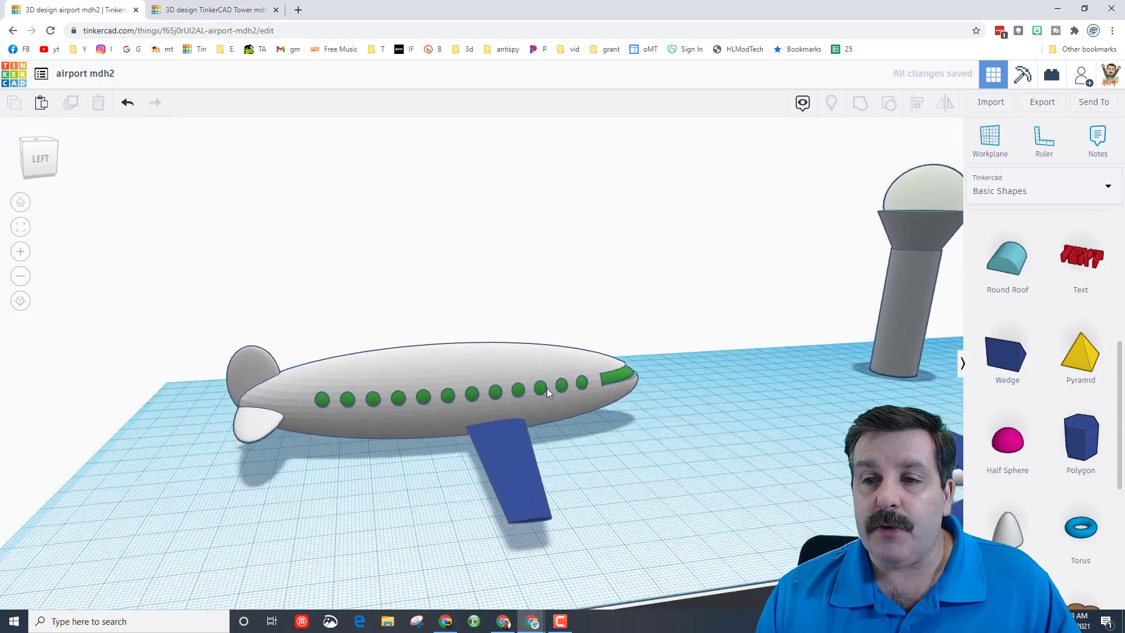
right_drag(546, 388, 549, 382)
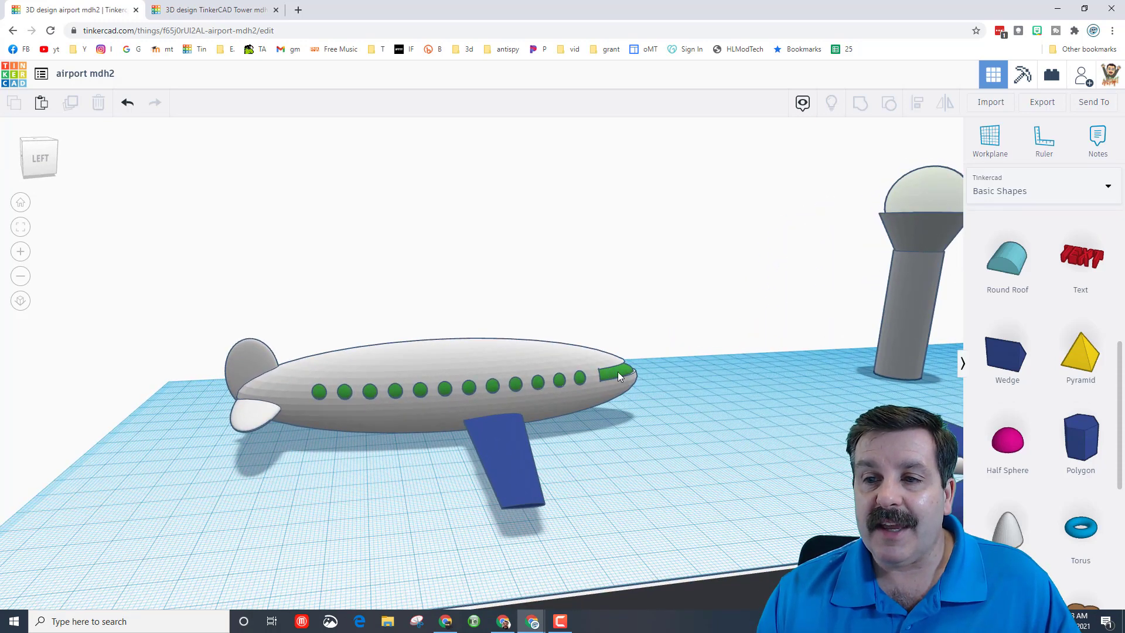
Step: Ungroup the airliner to separate the transparent window shape from the fuselage and wings
click(618, 371)
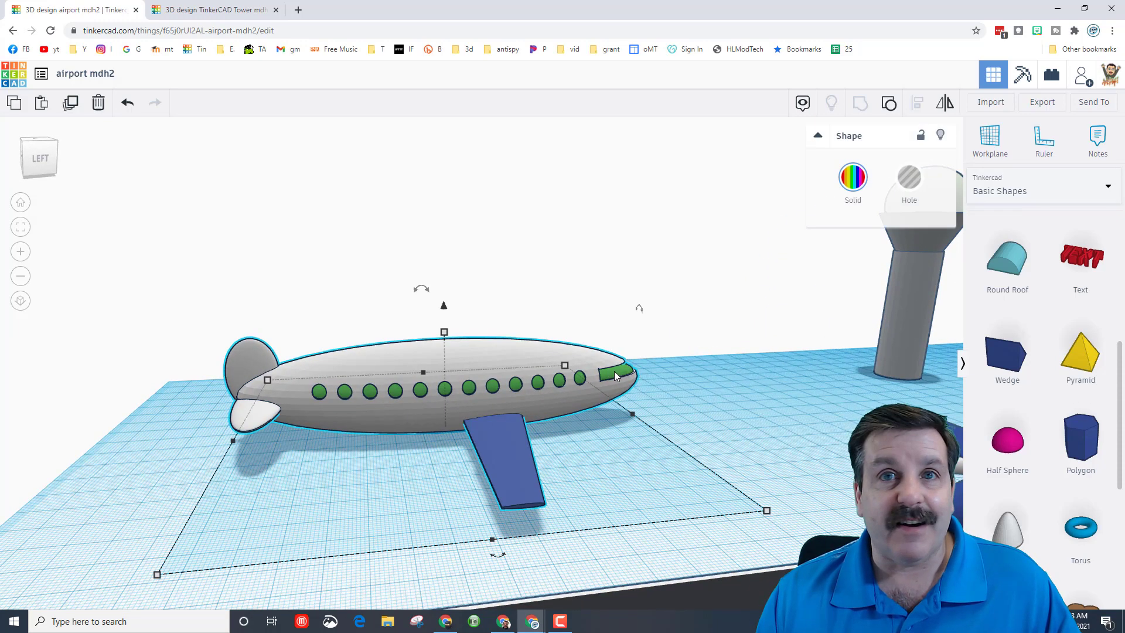
click(891, 107)
click(687, 305)
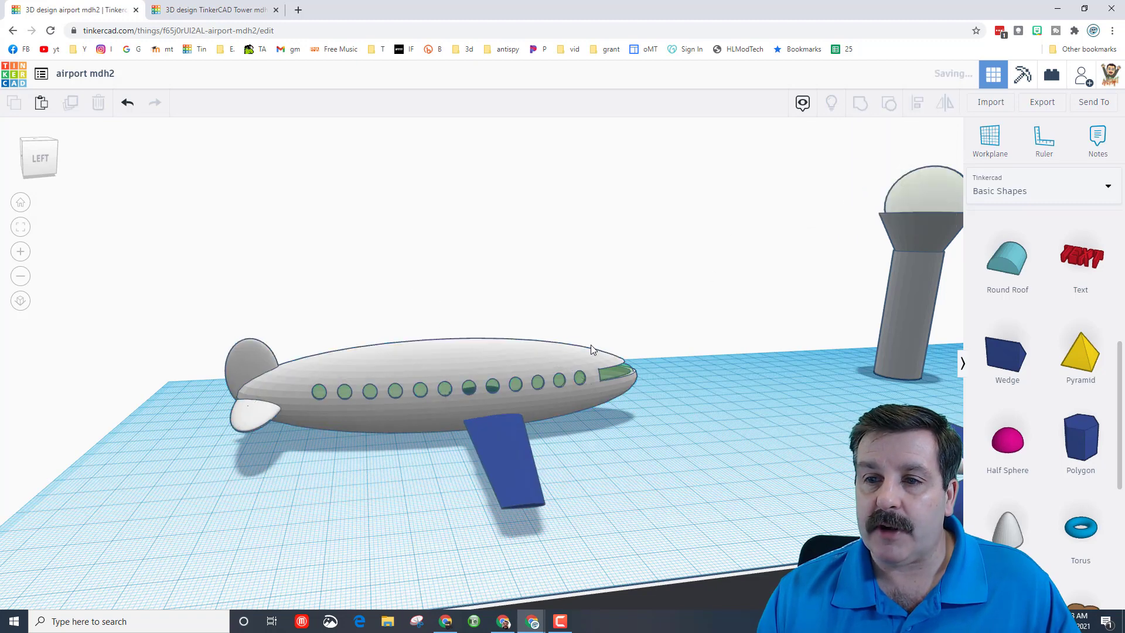
Step: Group only the wings with the fuselage, and check that the green window shape can still be selected separately
click(497, 451)
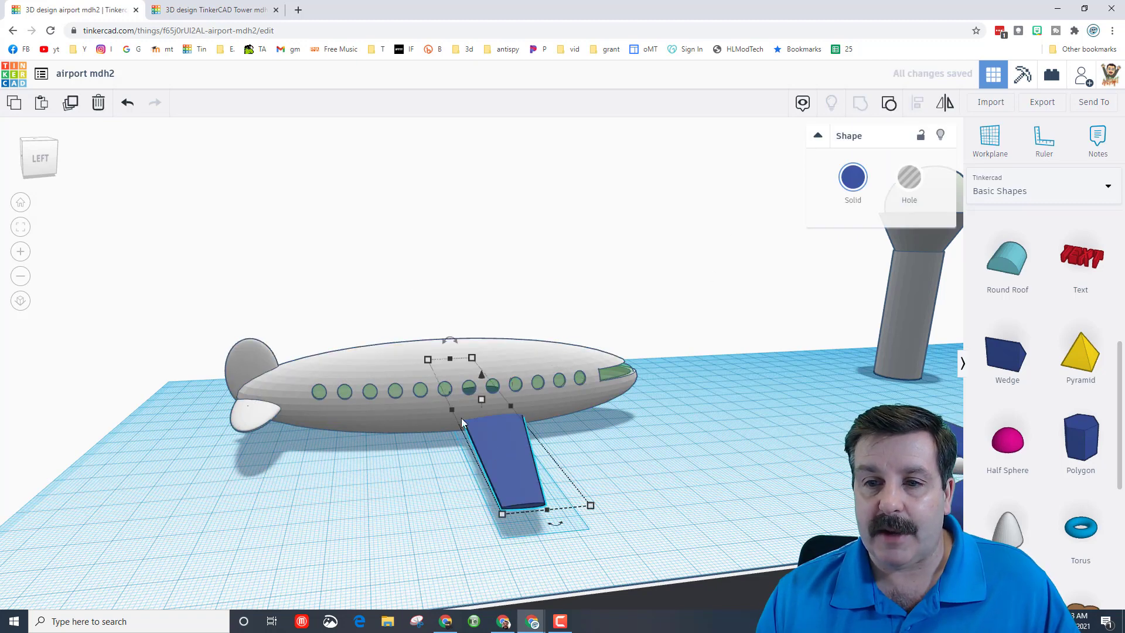
shift+click(375, 360)
click(860, 103)
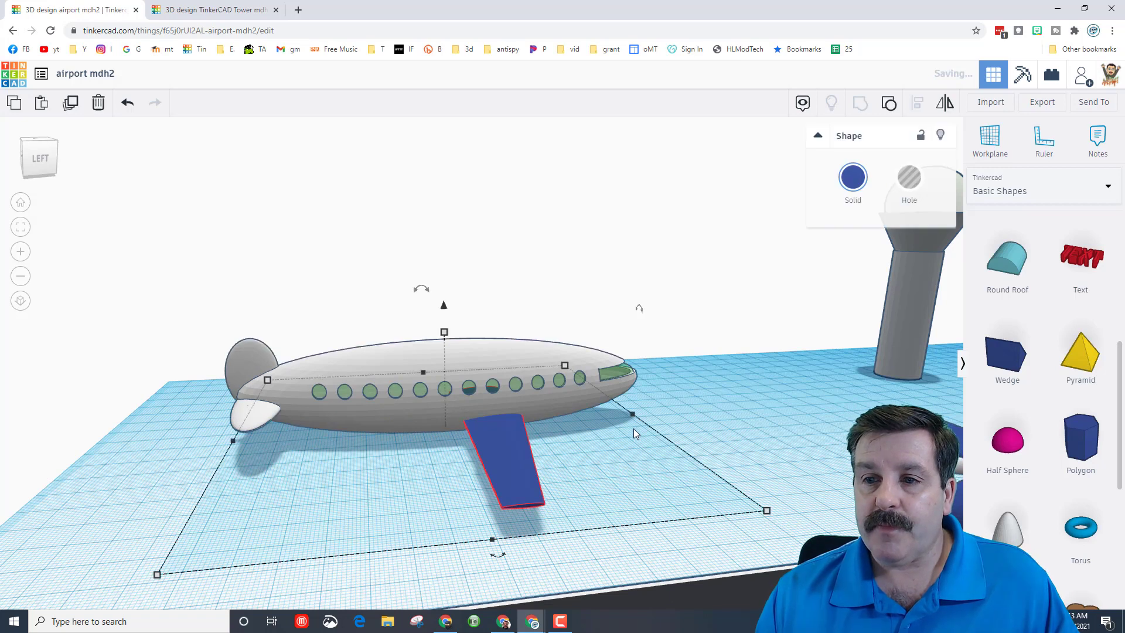
click(522, 296)
click(518, 406)
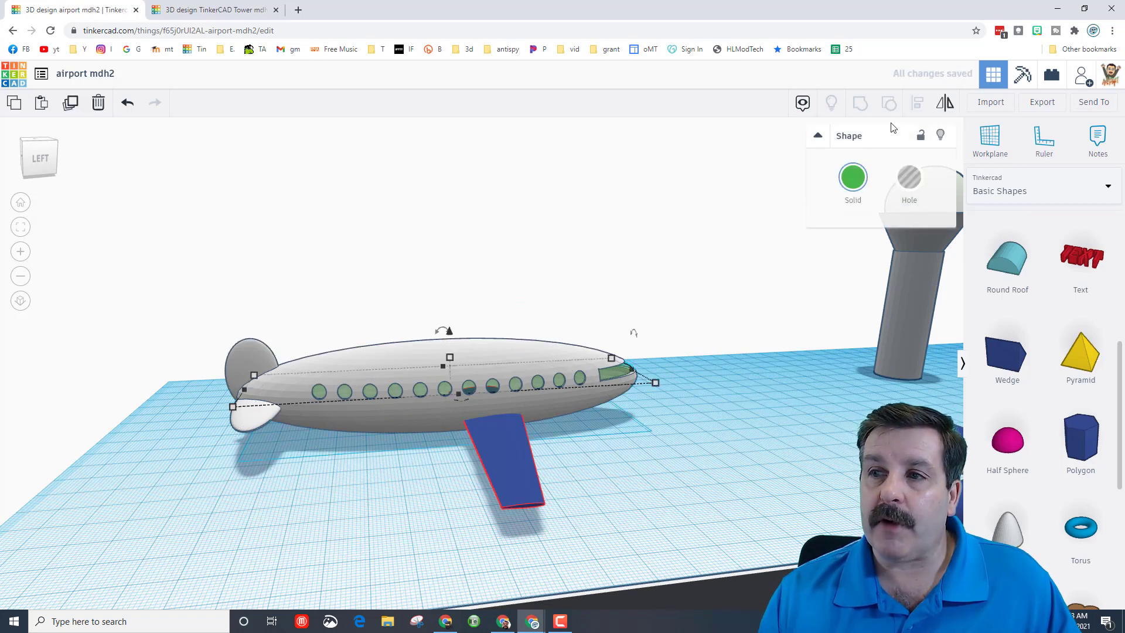
drag(551, 280, 498, 427)
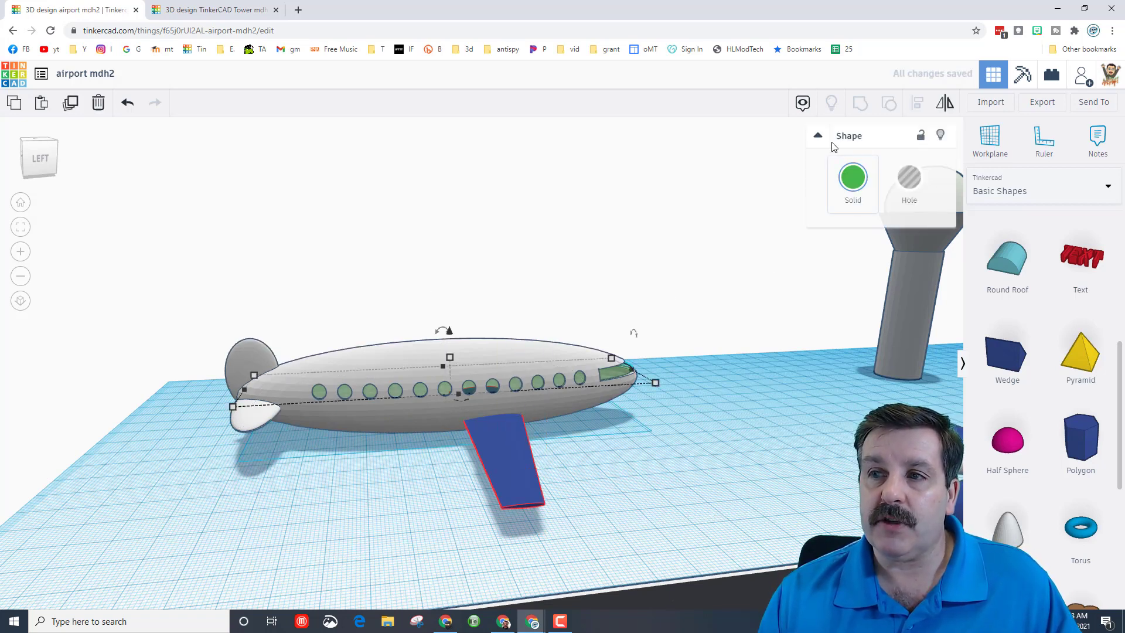
click(682, 278)
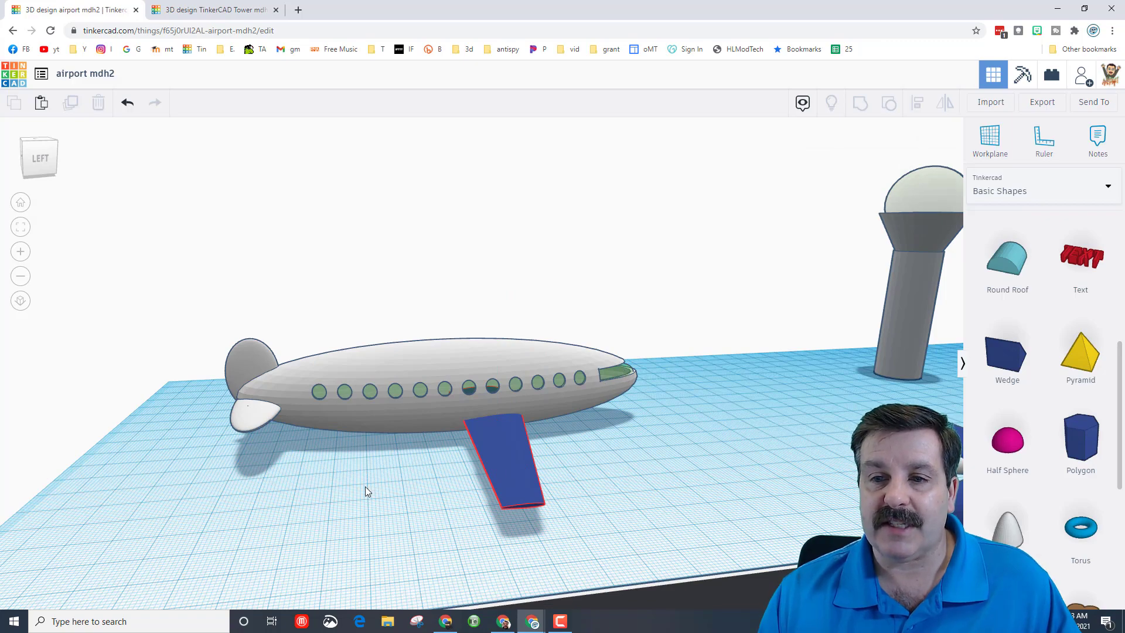
Step: Set the grouped fuselage and wings to Multicolor to bring back the white body and blue wings
right_drag(595, 497, 751, 482)
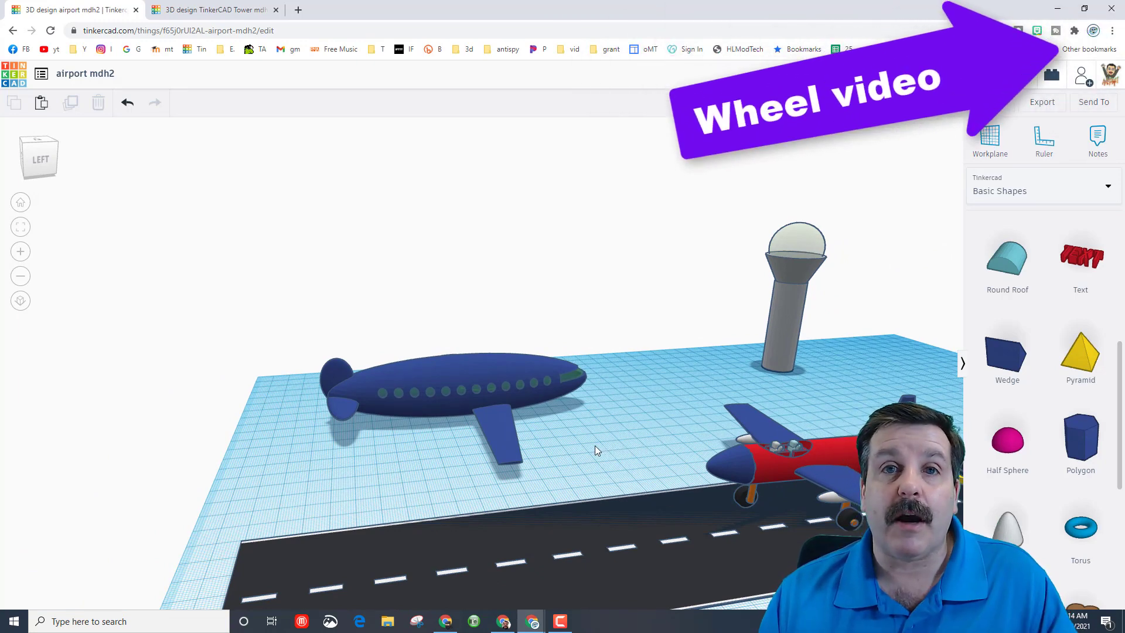
right_drag(614, 443, 479, 416)
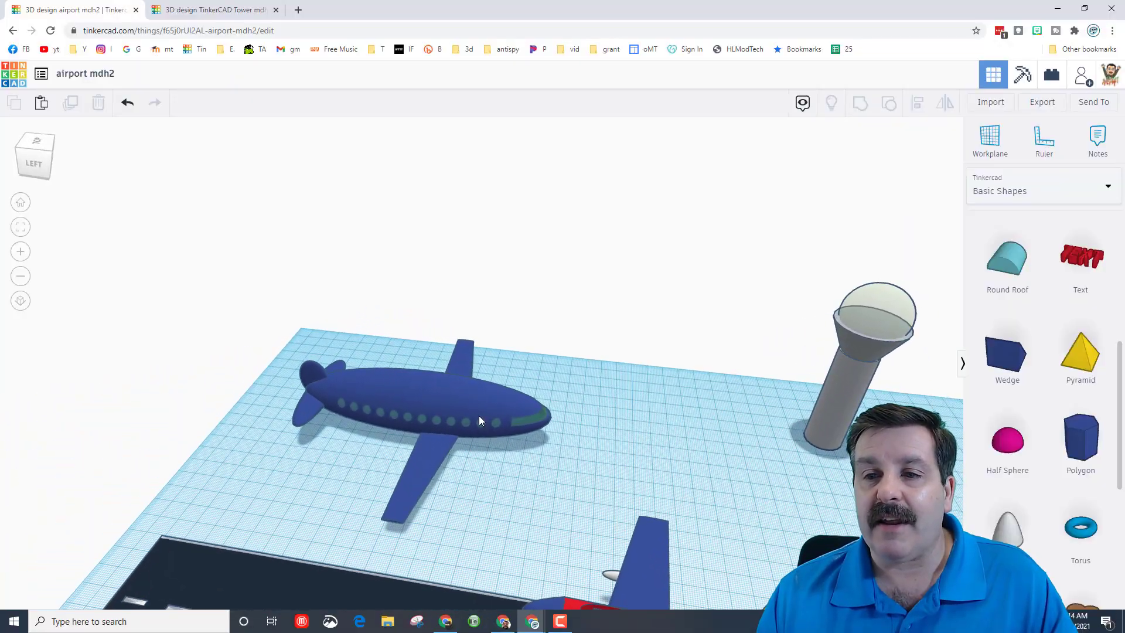
click(451, 405)
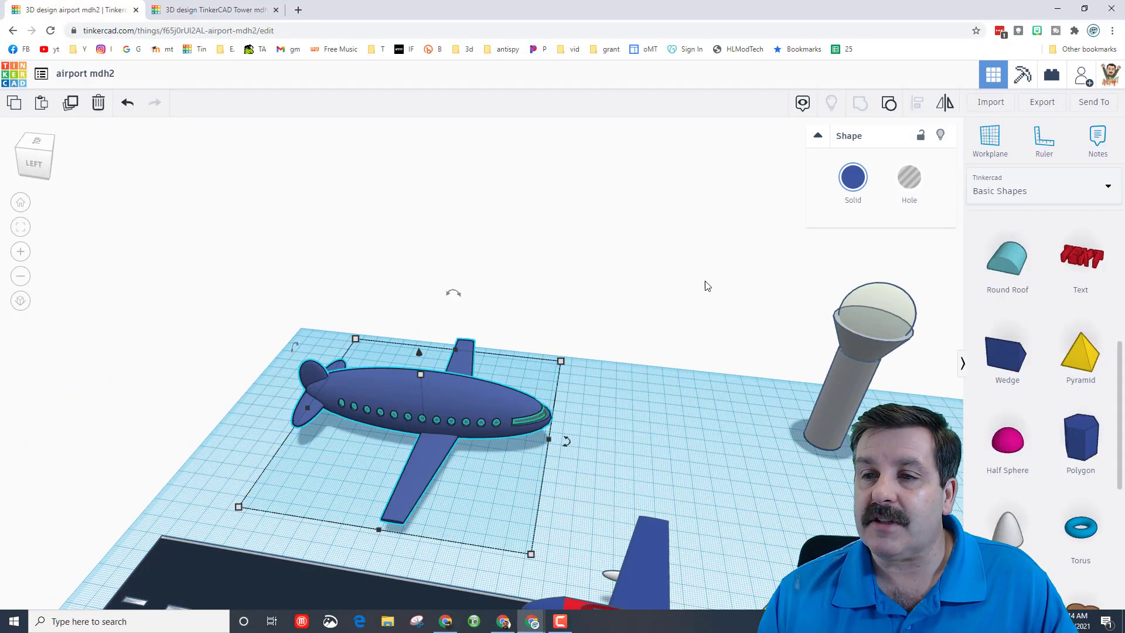
click(866, 177)
click(857, 339)
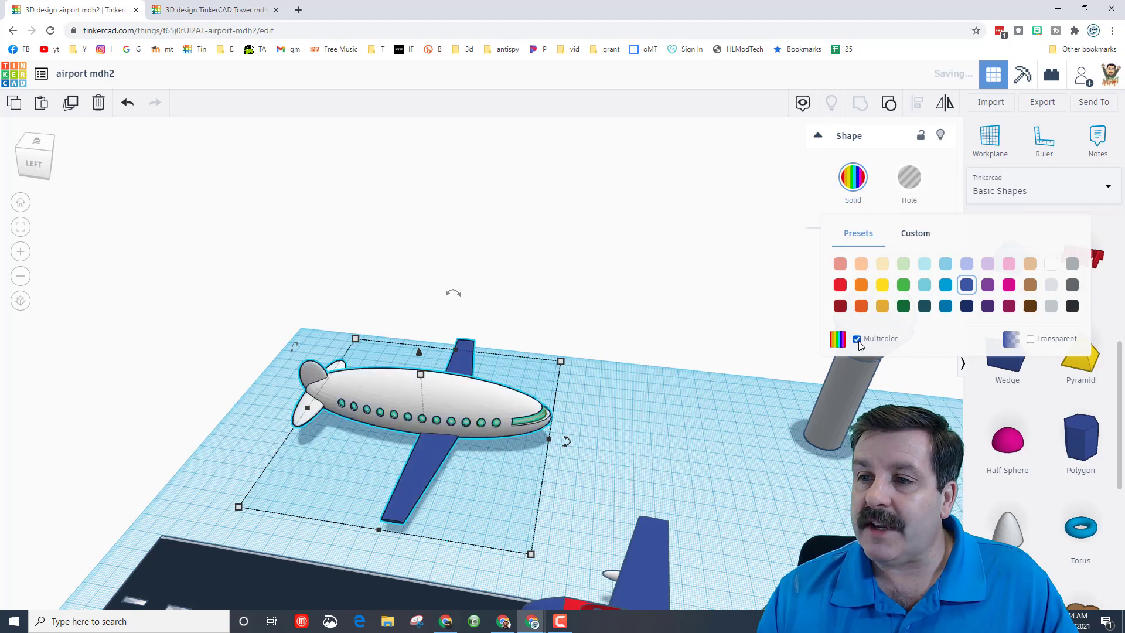
click(348, 459)
right_drag(346, 460, 593, 488)
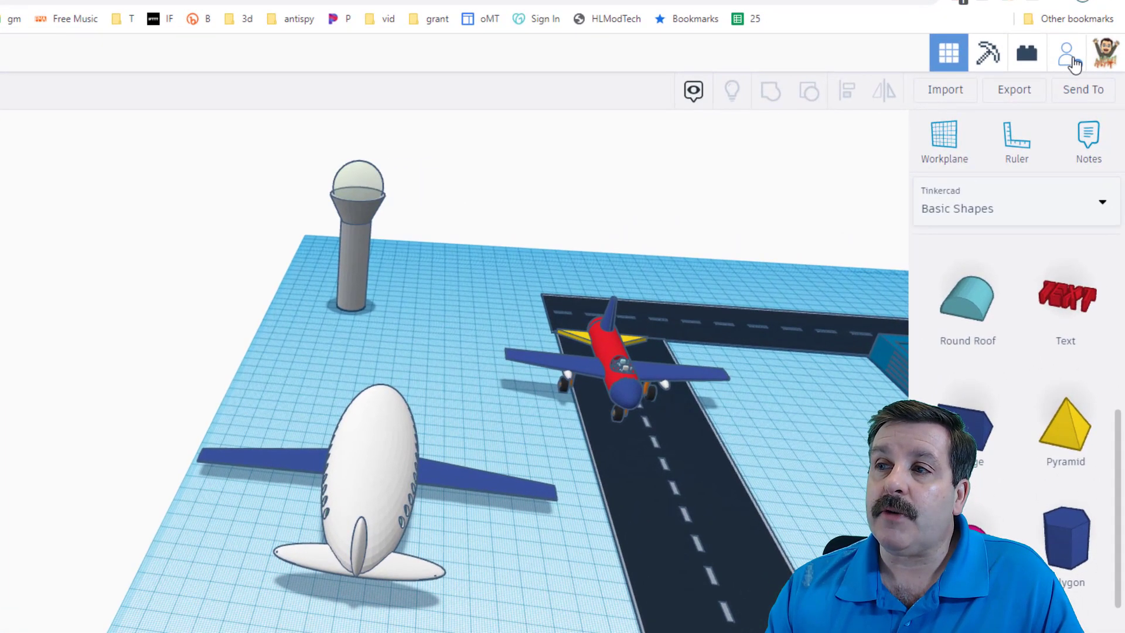
Step: Open the collaboration options for the design and copy its sharing link
click(1085, 78)
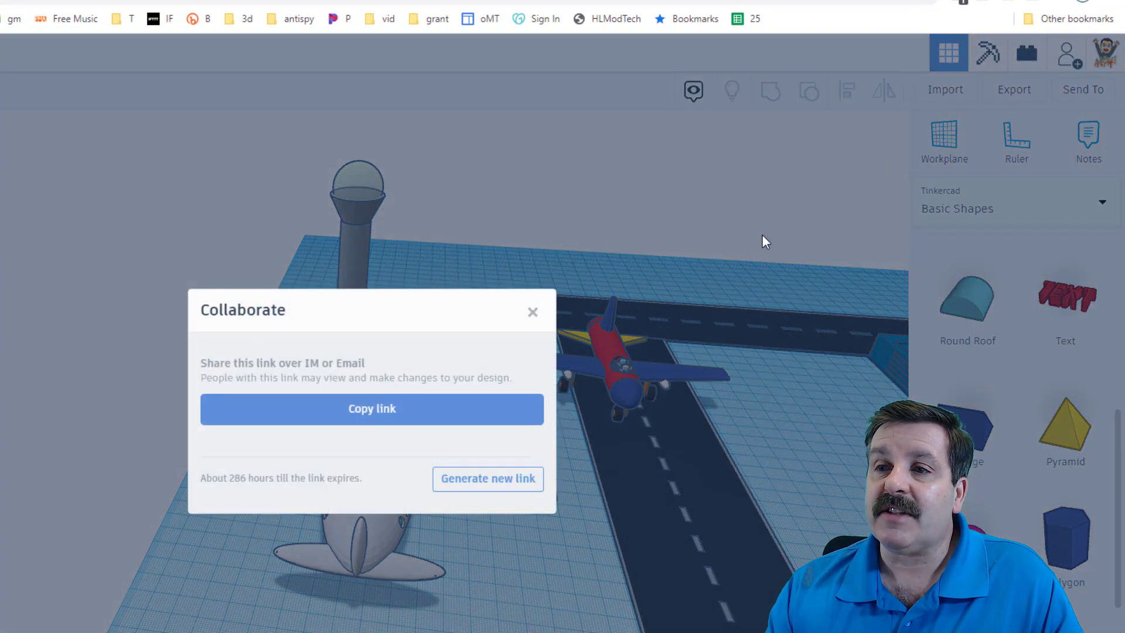
click(346, 413)
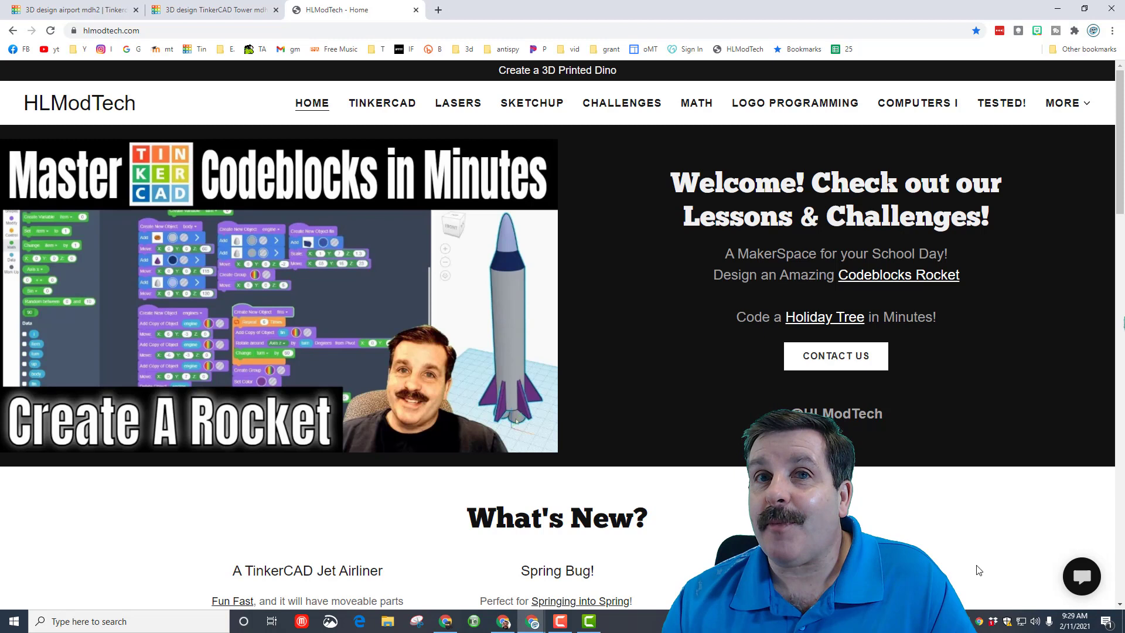
Step: Switch to the HLModTech website and open its contact message form
click(1081, 576)
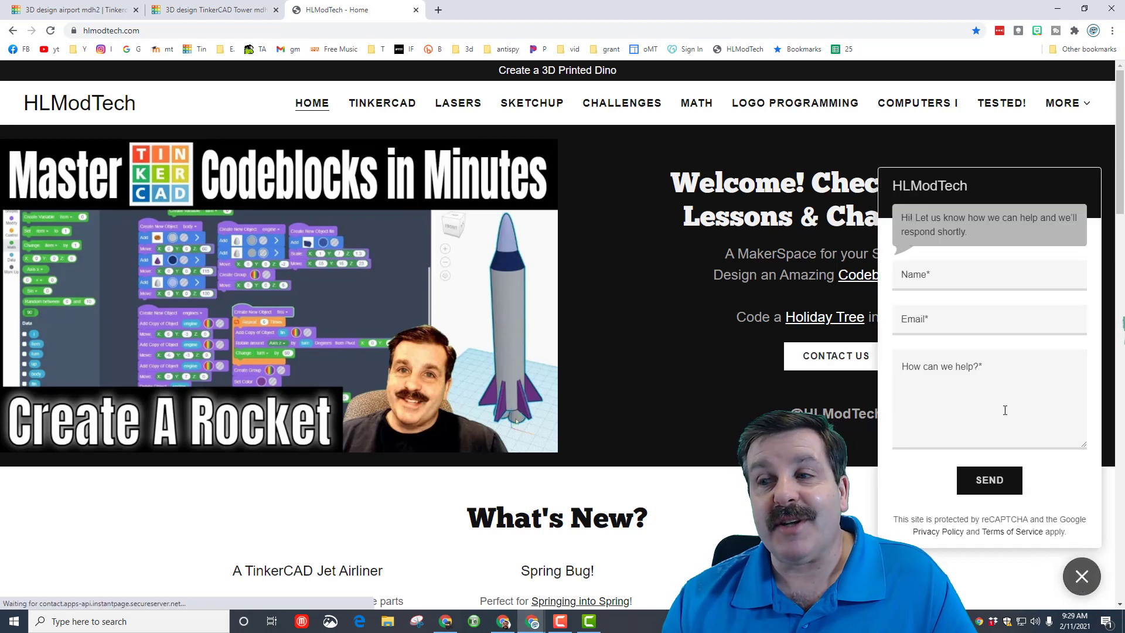